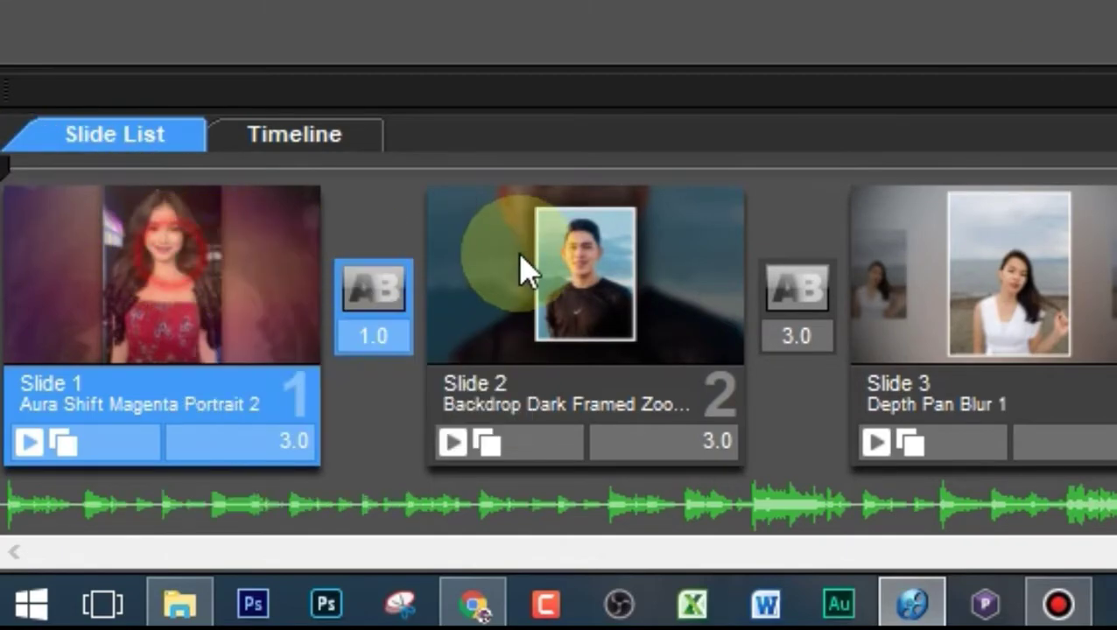
Look at Slides 2 and 3, then play the four-slide show in the preview from the beginning
{"action": "left_click", "coordinate": [519, 269]}
{"action": "left_click", "coordinate": [1027, 302]}
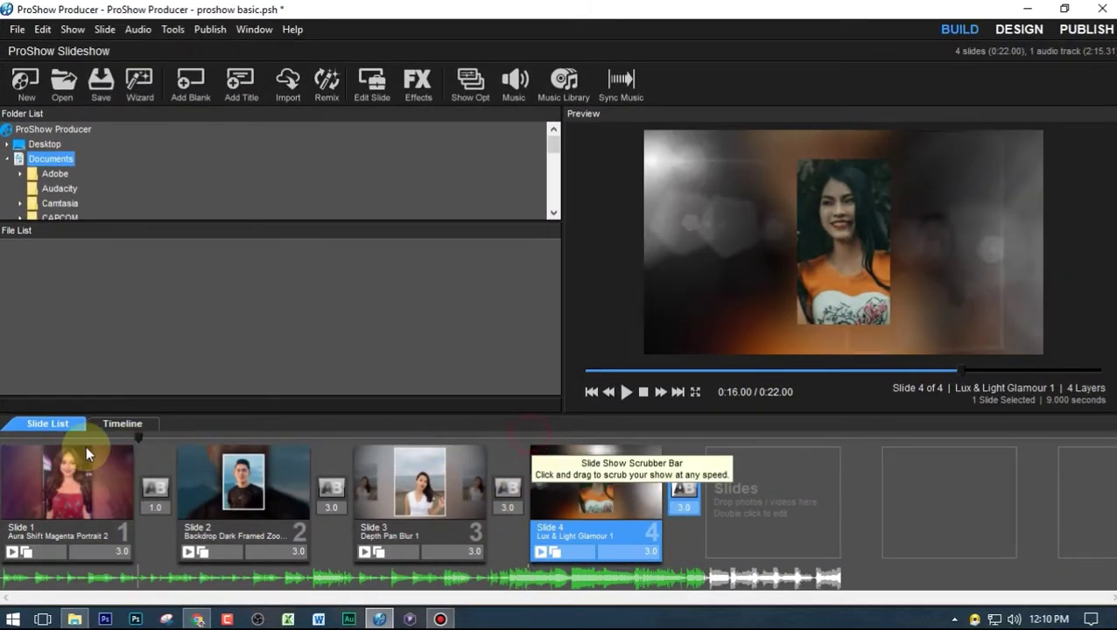
{"action": "left_click_drag", "start_coordinate": [578, 419], "coordinate": [4, 431]}
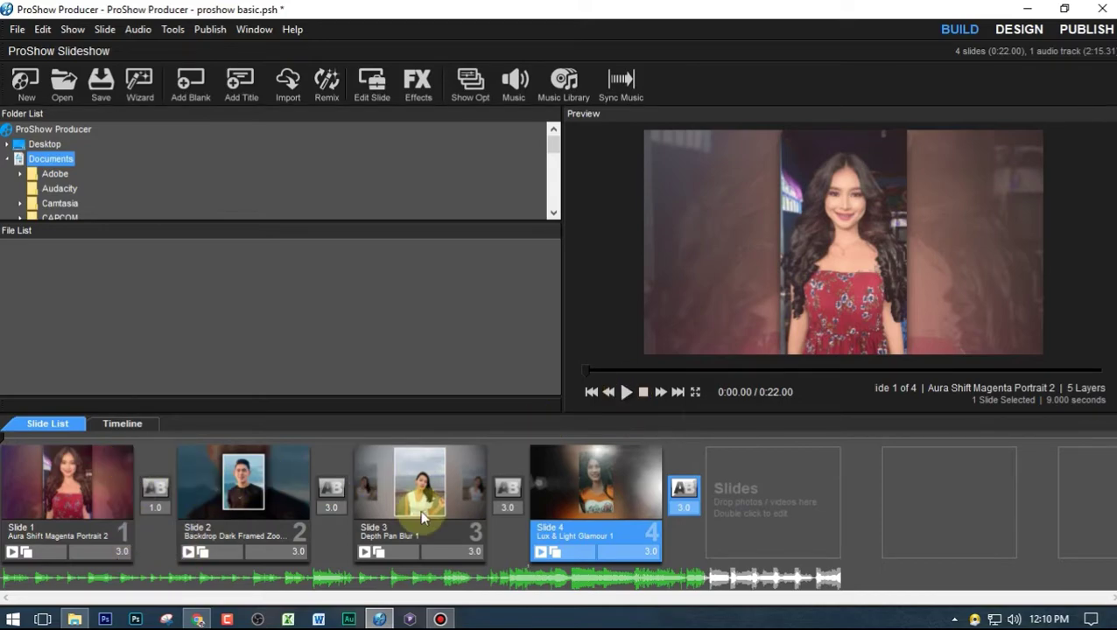
{"action": "left_click", "coordinate": [628, 392]}
Change Slide 1's duration from 3.0 to 5 seconds
{"action": "left_click", "coordinate": [42, 481]}
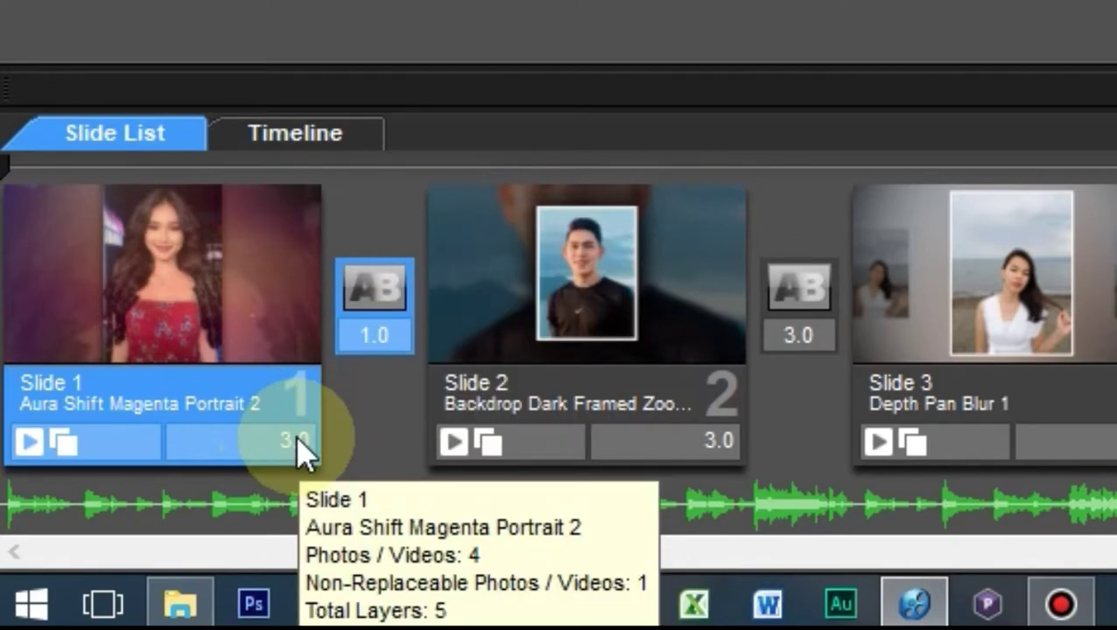
{"action": "left_click", "coordinate": [296, 438]}
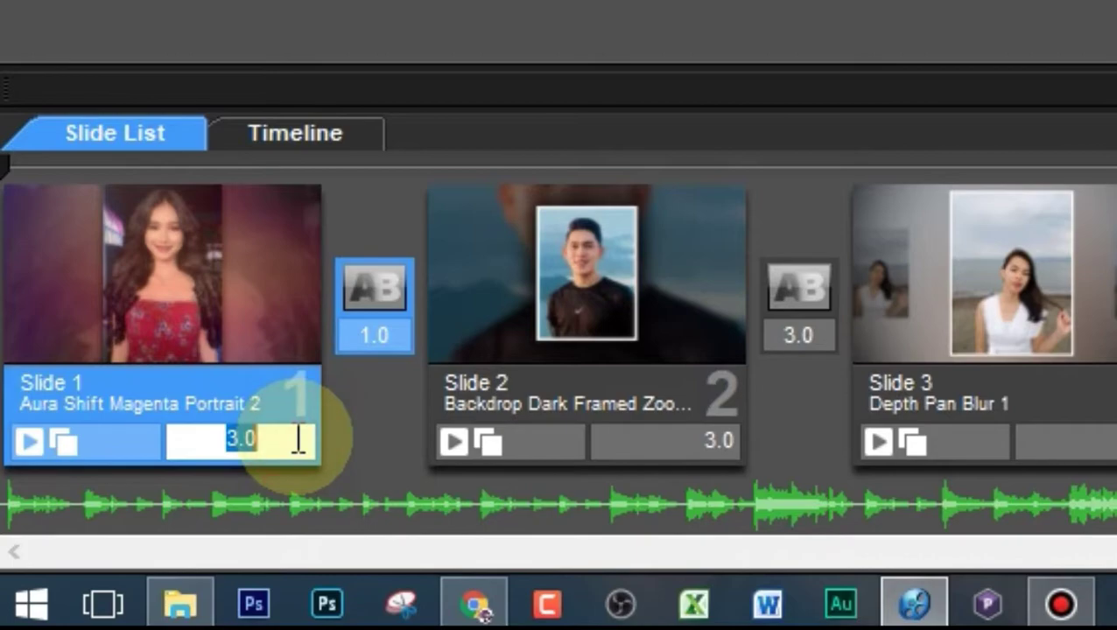
{"action": "type", "text": "5"}
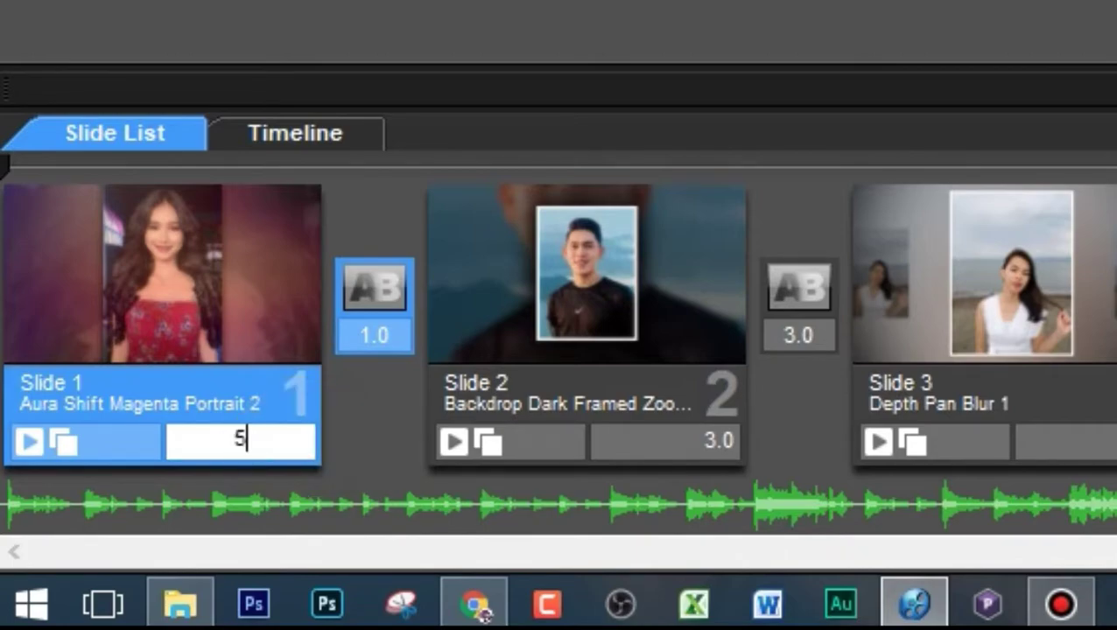
{"action": "left_click", "coordinate": [250, 279]}
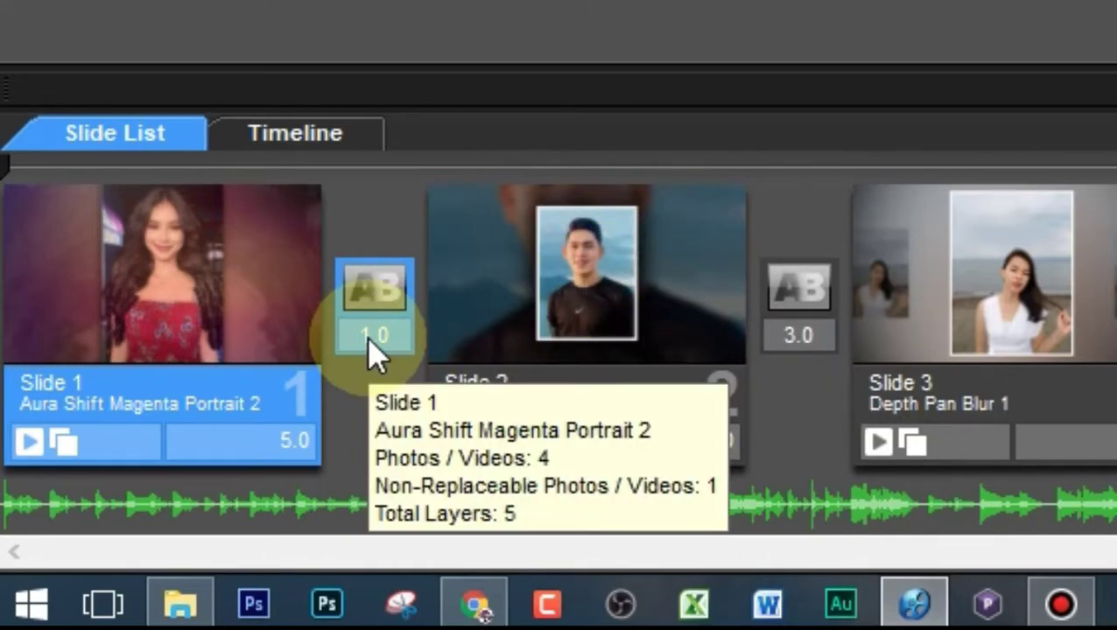
Change the Slide 1-to-Slide 2 transition length from 1.0 to 3 seconds
{"action": "left_click", "coordinate": [371, 336]}
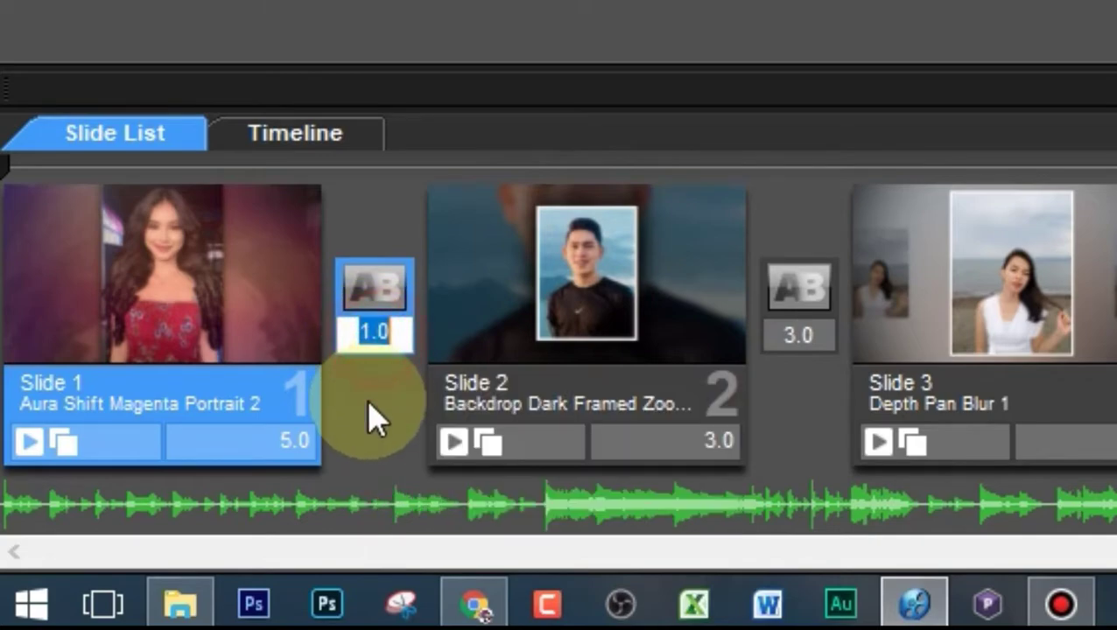
{"action": "type", "text": "3"}
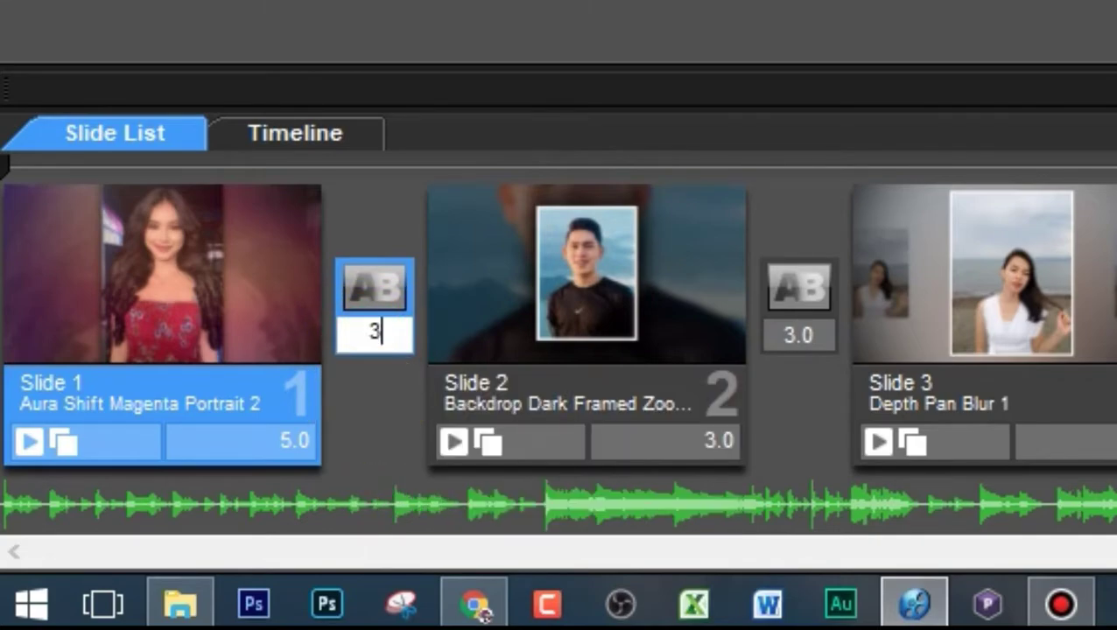
{"action": "left_click", "coordinate": [224, 296]}
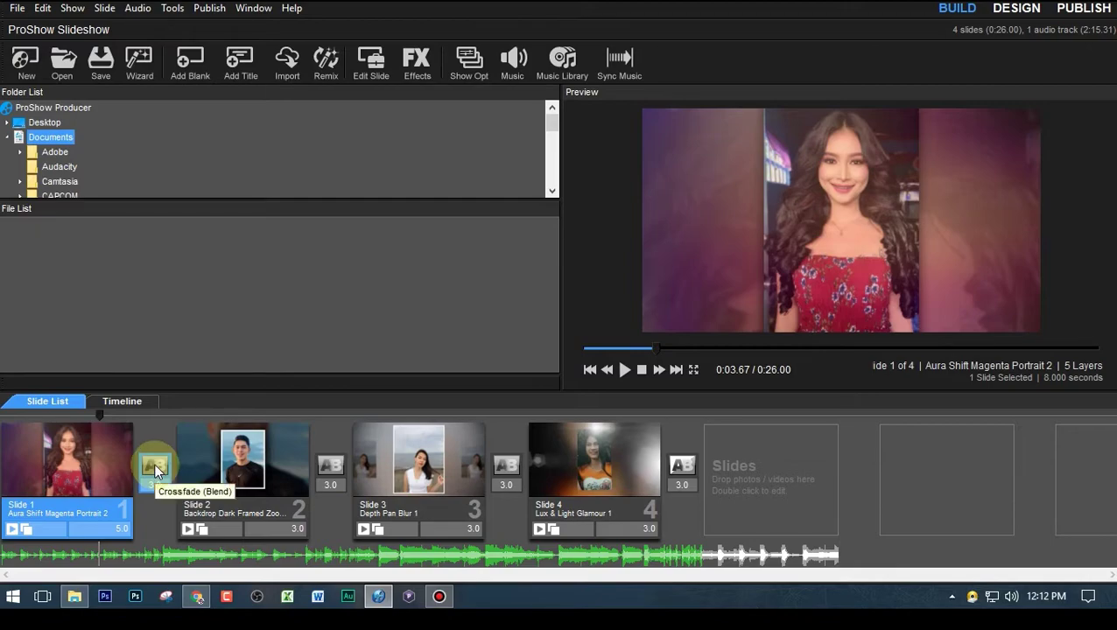
Open the Choose Transition dialog for the Slide 1–2 crossfade and scroll the transition list
{"action": "left_click", "coordinate": [155, 470]}
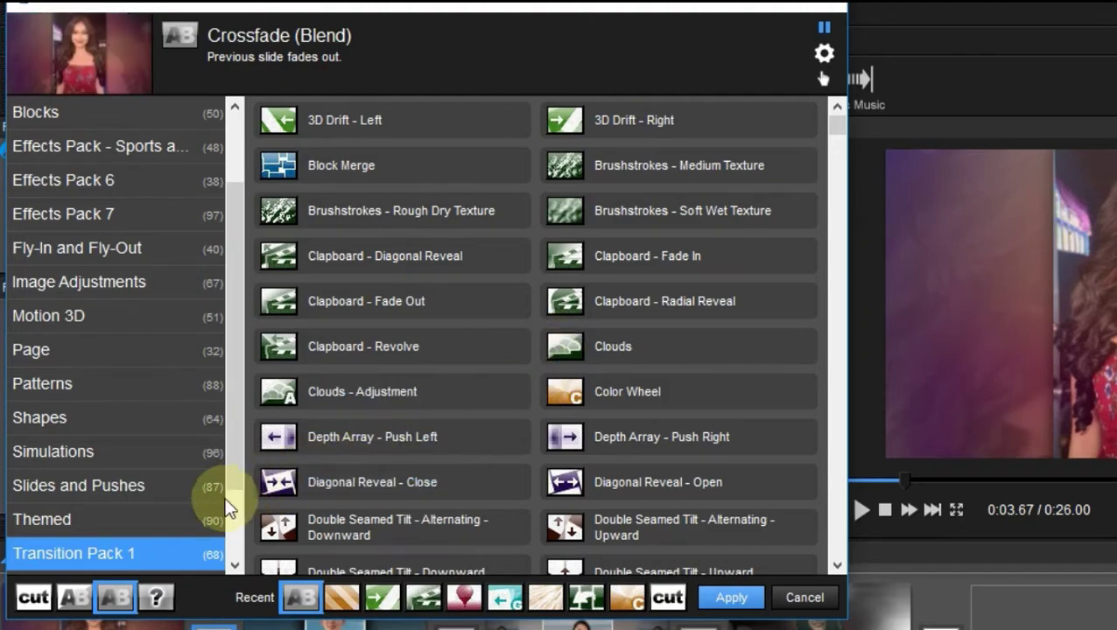
{"action": "scroll", "coordinate": [218, 452], "scroll_direction": "down", "scroll_amount": 4}
{"action": "scroll", "coordinate": [237, 499], "scroll_direction": "up", "scroll_amount": 6}
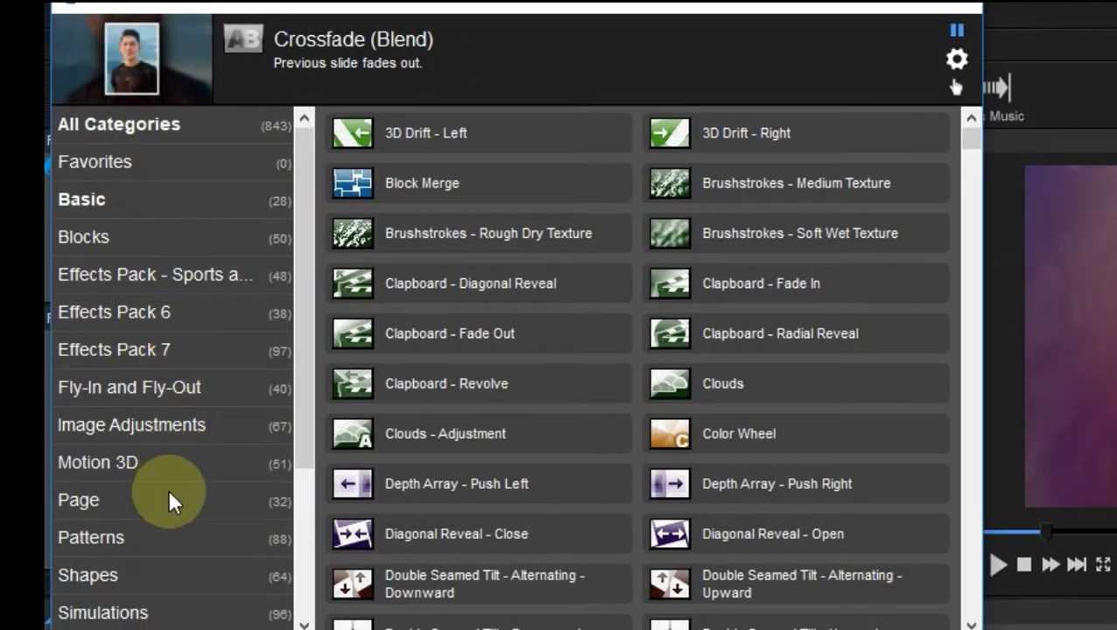
Preview 3D Drift - Right and Clouds, then apply Clapboard - Revolve between Slides 1 and 2
{"action": "left_click_drag", "start_coordinate": [308, 373], "coordinate": [311, 504]}
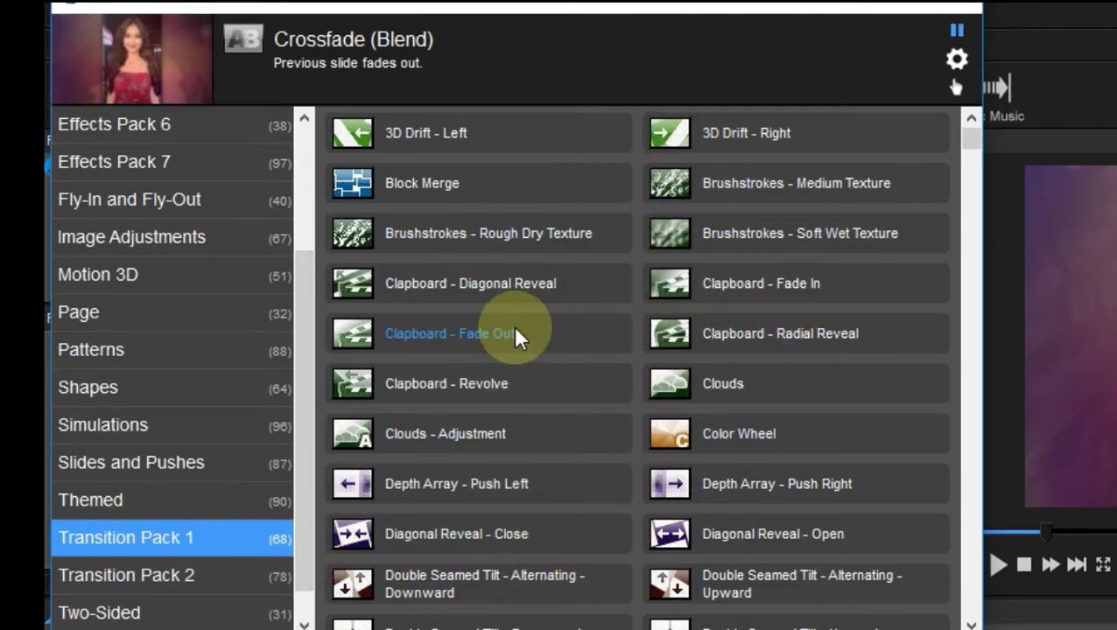
{"action": "left_click", "coordinate": [705, 138]}
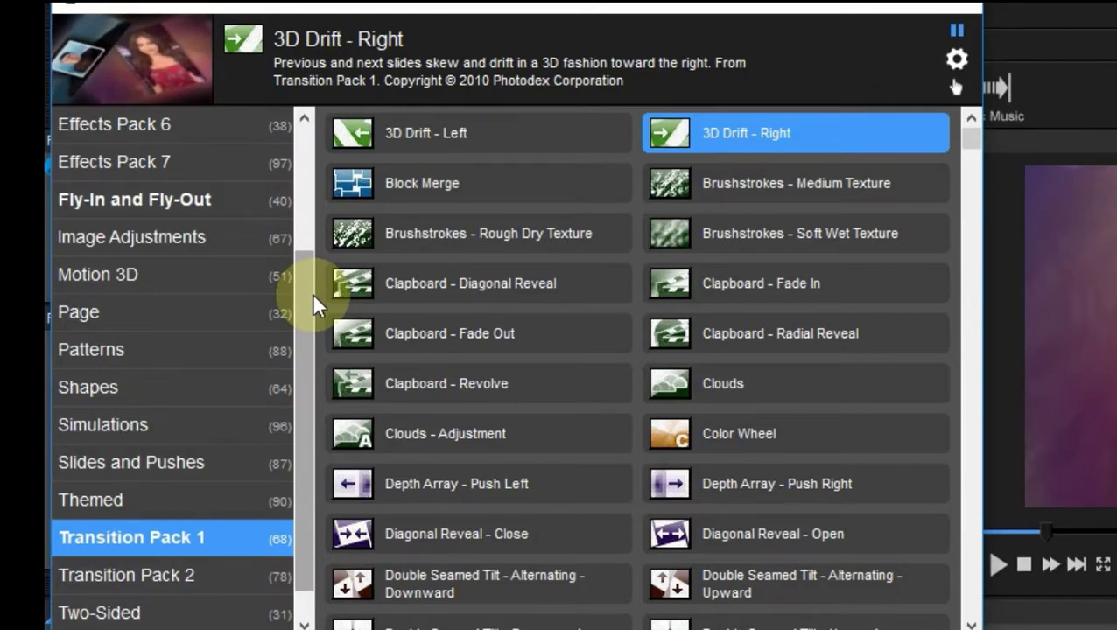
{"action": "left_click", "coordinate": [735, 390]}
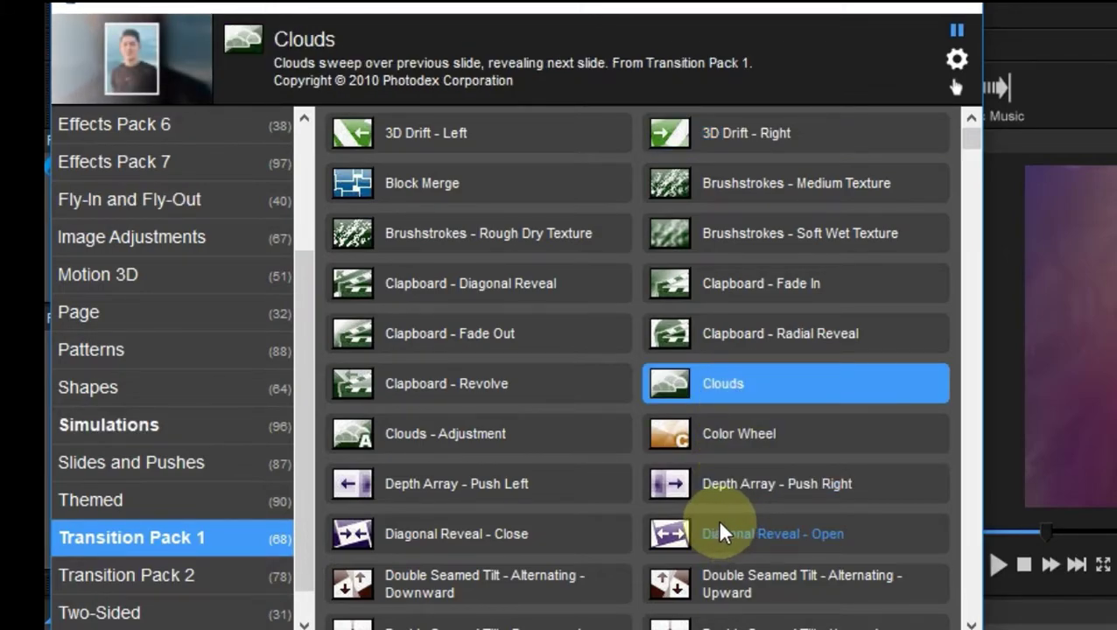
{"action": "left_click", "coordinate": [432, 385]}
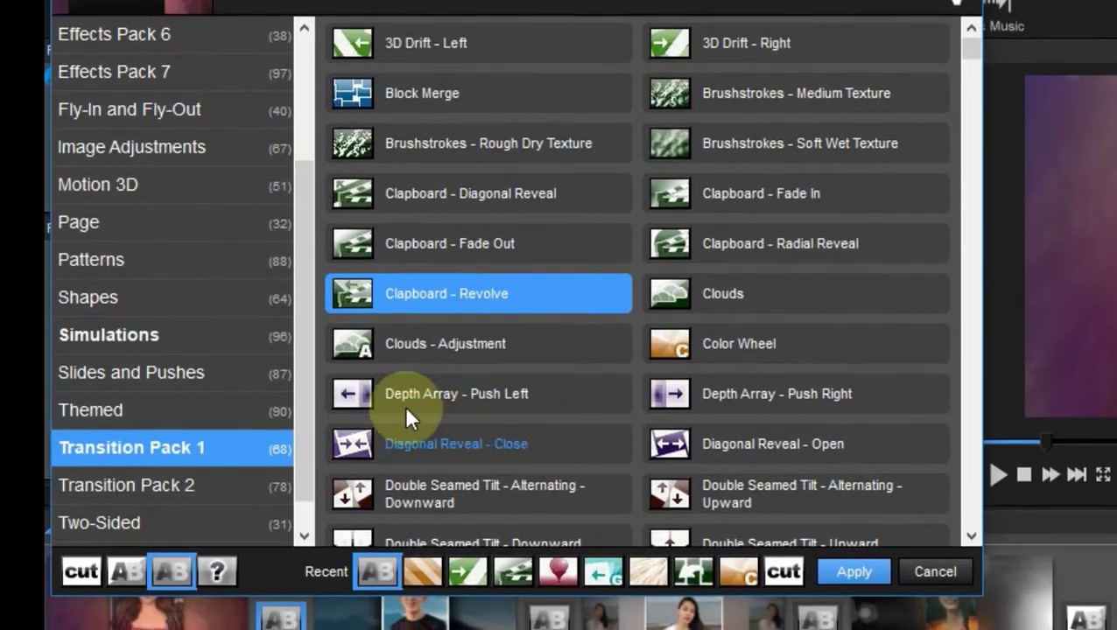
{"action": "left_click", "coordinate": [871, 575]}
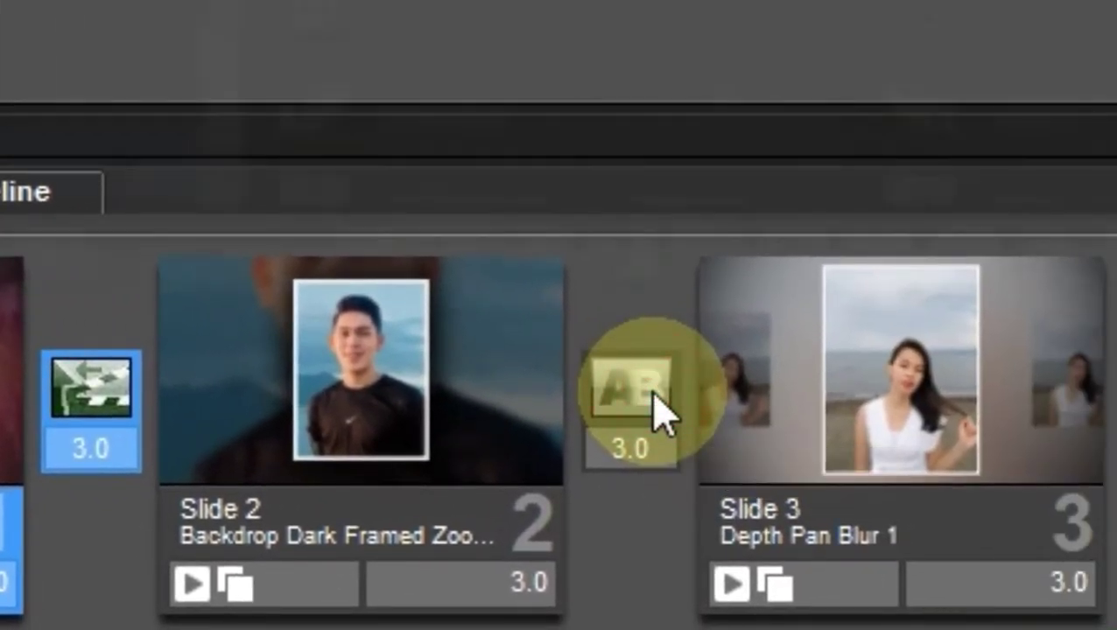
Apply a Light Ray transition from the Recent row between Slides 2 and 3
{"action": "left_click", "coordinate": [658, 411]}
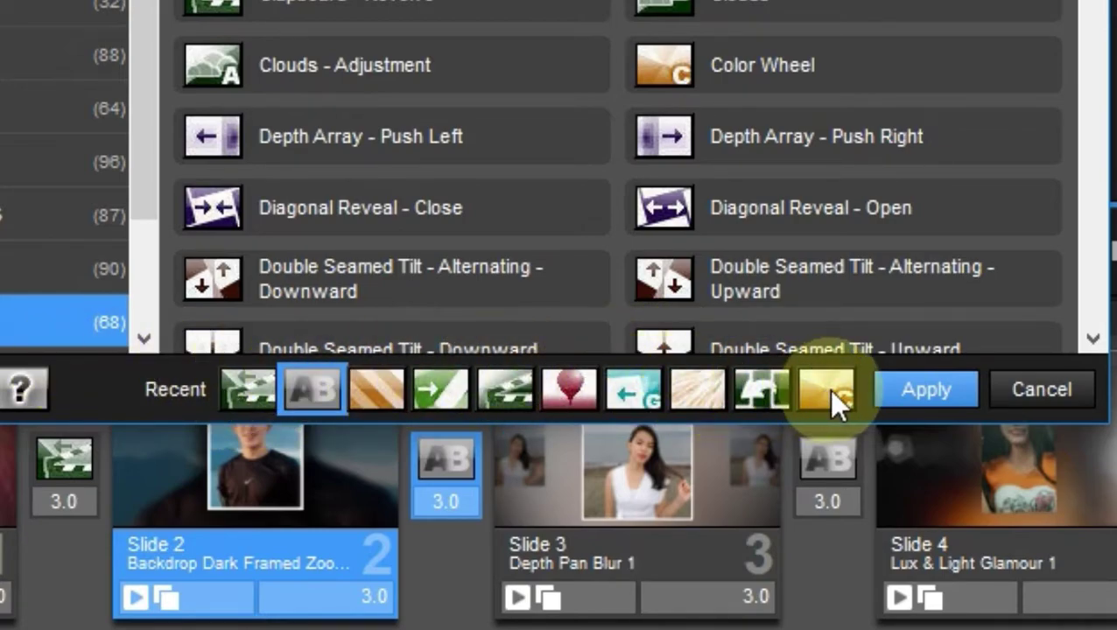
{"action": "double_click", "coordinate": [700, 390]}
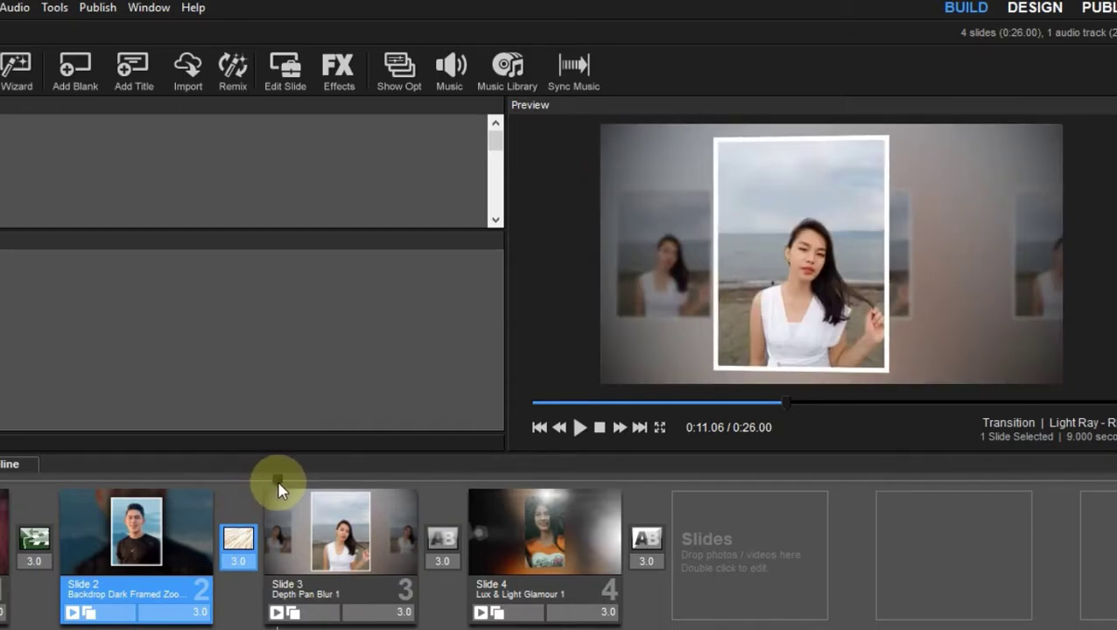
Apply the orange striped transition between Slides 3 and 4 and replay it in the preview
{"action": "left_click", "coordinate": [442, 547]}
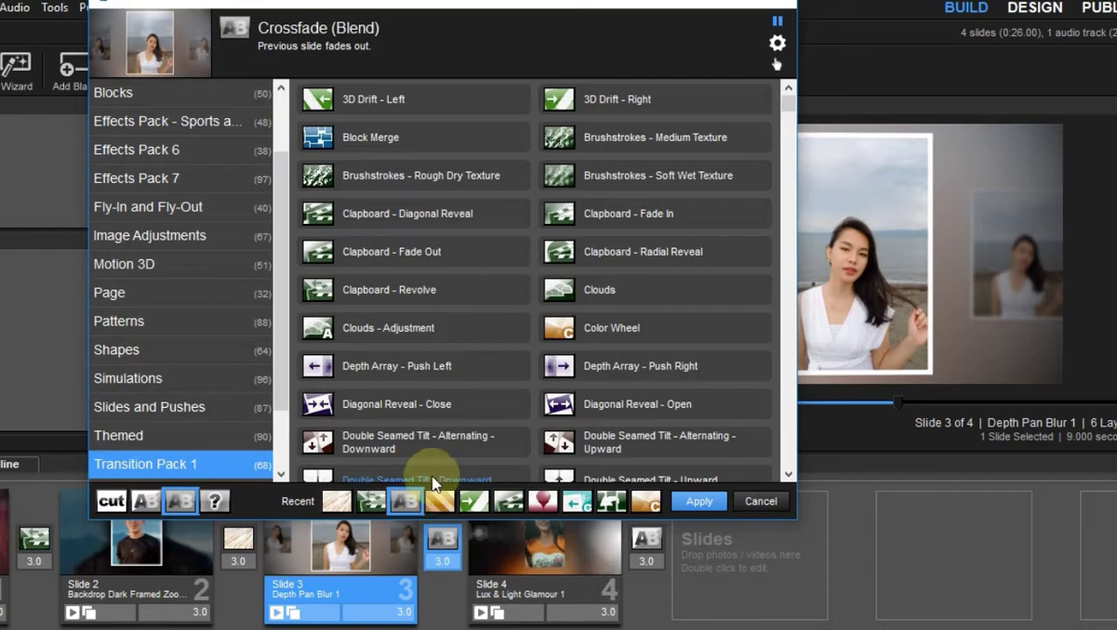
{"action": "double_click", "coordinate": [439, 501]}
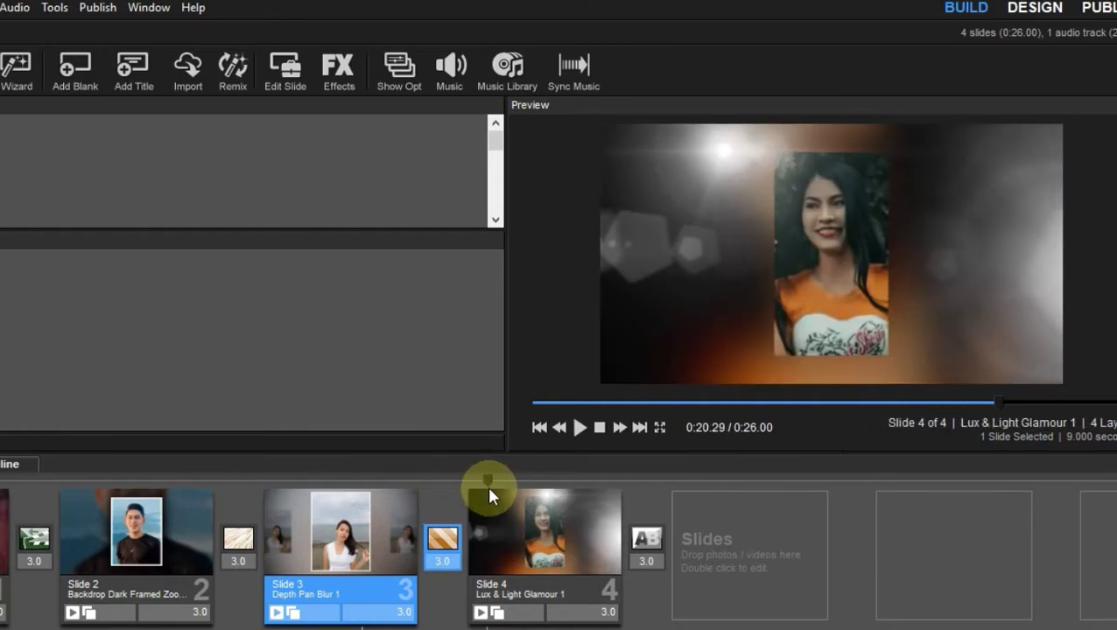
{"action": "left_click", "coordinate": [422, 485]}
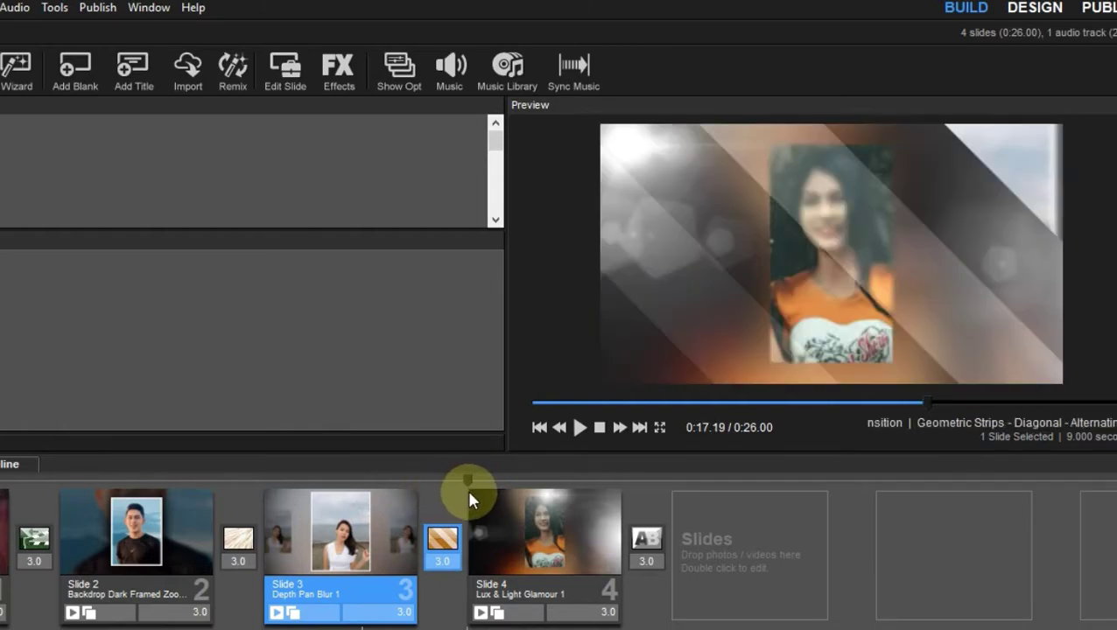
{"action": "left_click_drag", "start_coordinate": [391, 493], "coordinate": [338, 483]}
Commit a 3.0-second Slide 2-to-3 transition, then rewind the preview to the show's beginning
{"action": "mouse_move", "coordinate": [348, 530]}
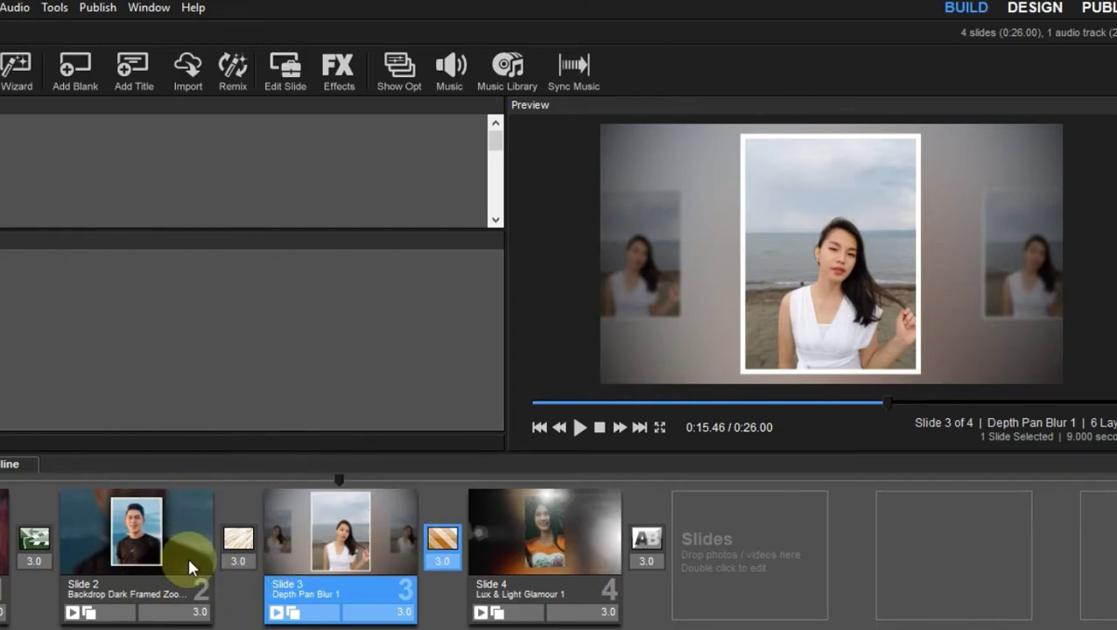
{"action": "mouse_move", "coordinate": [191, 560]}
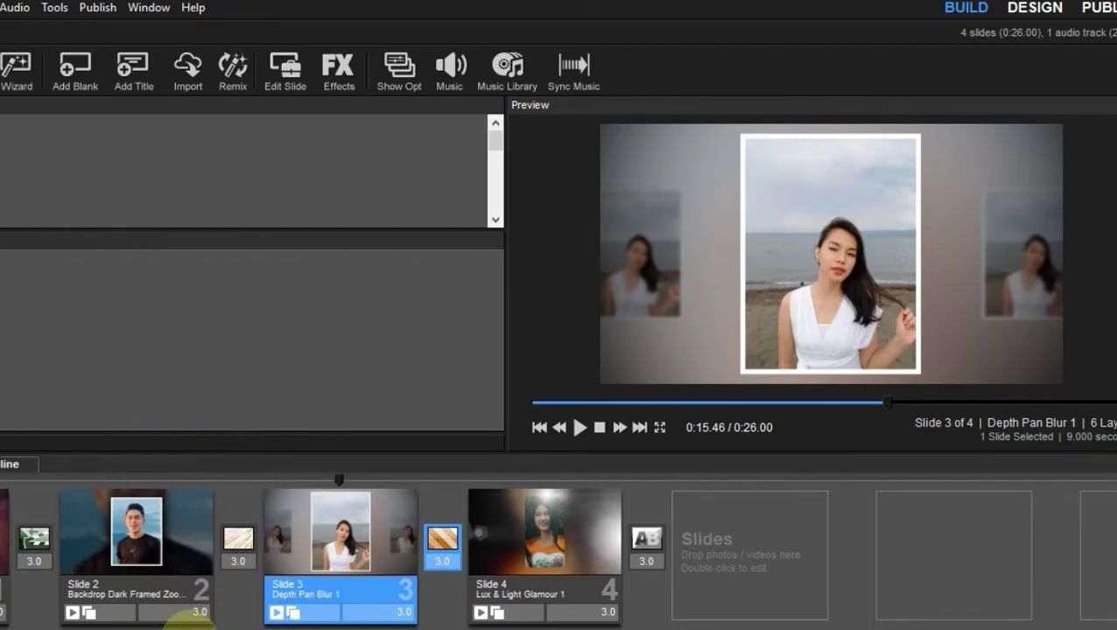
{"action": "left_click", "coordinate": [198, 615]}
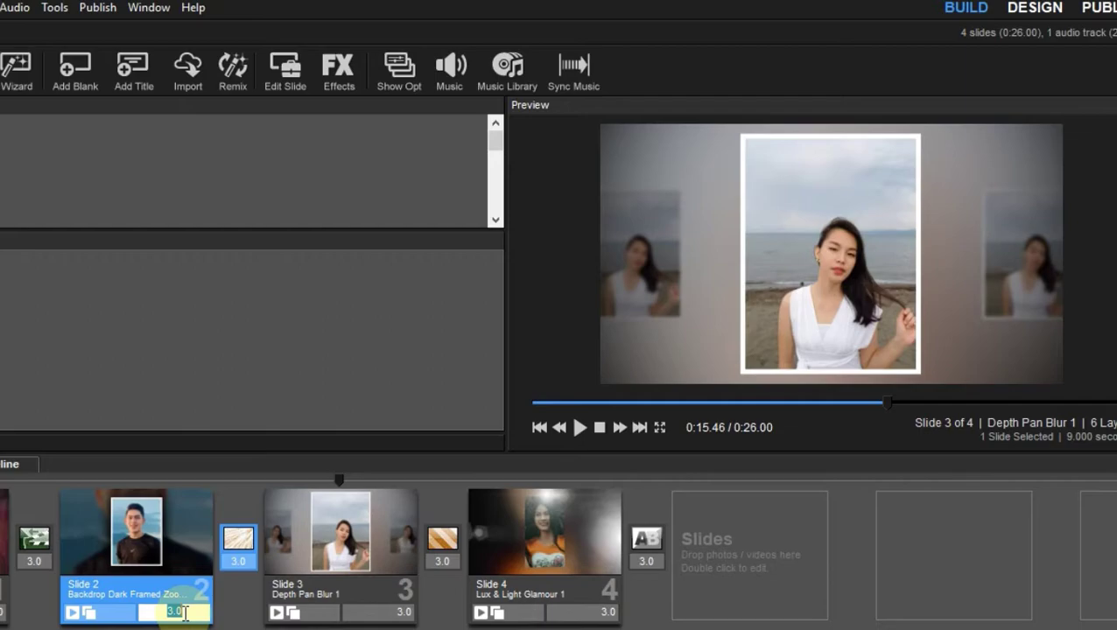
{"action": "left_click", "coordinate": [173, 554]}
{"action": "left_click", "coordinate": [191, 615]}
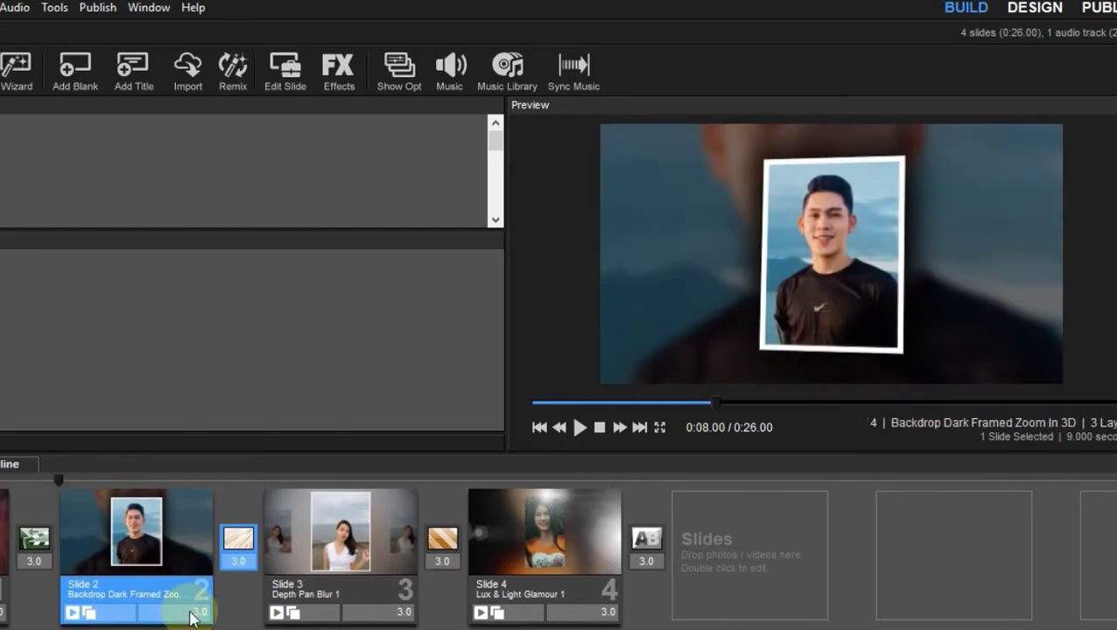
{"action": "left_click", "coordinate": [244, 559]}
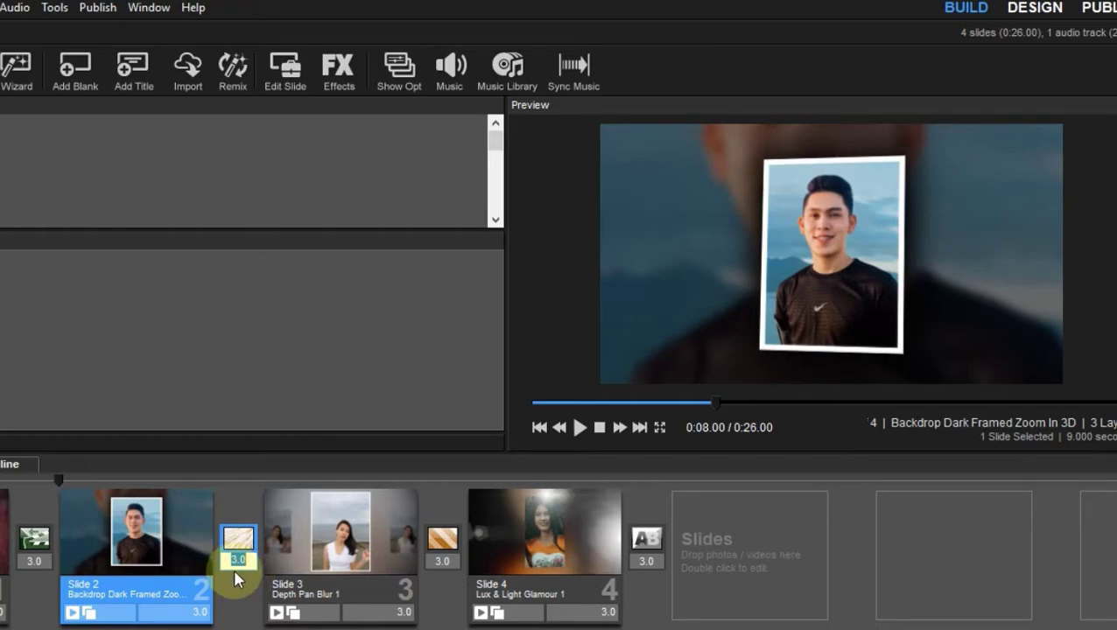
{"action": "left_click", "coordinate": [117, 522]}
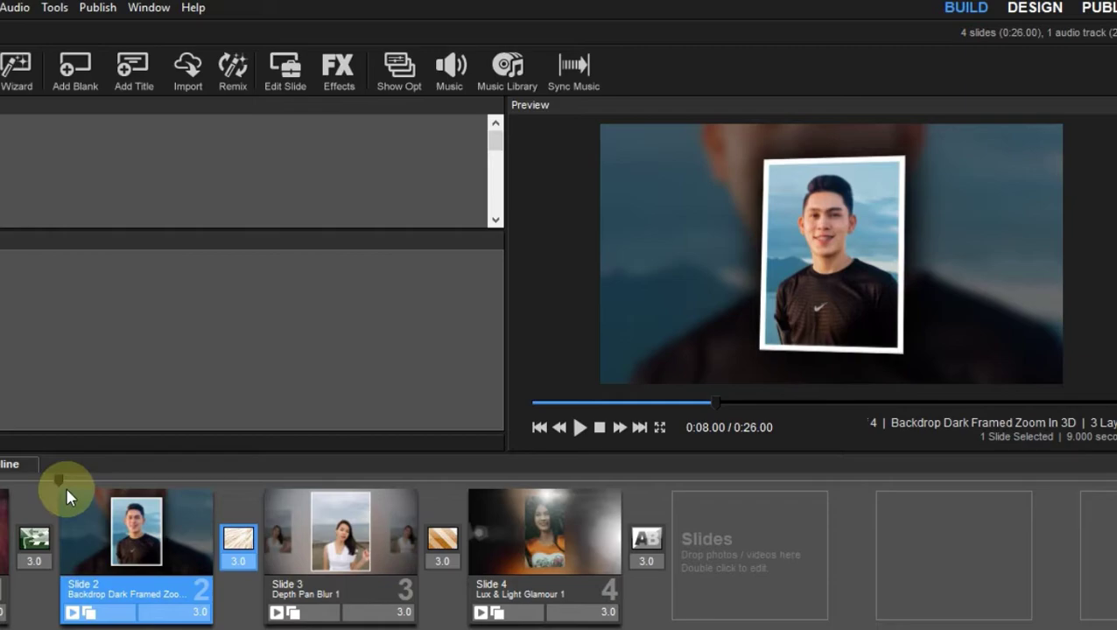
{"action": "left_click_drag", "start_coordinate": [59, 477], "coordinate": [0, 478]}
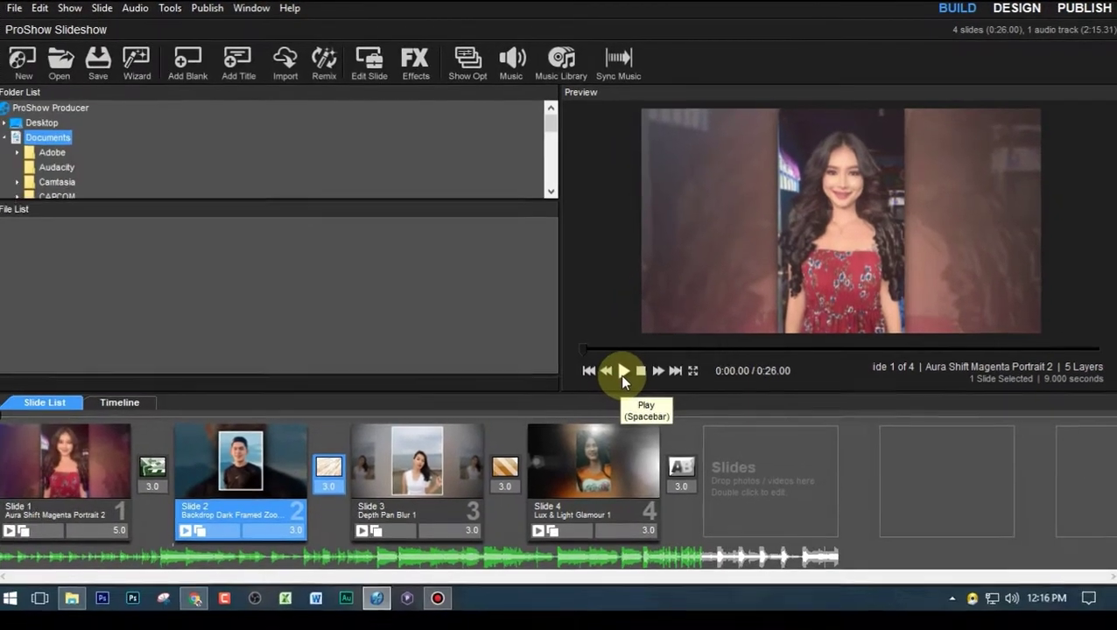
{"action": "left_click", "coordinate": [579, 428]}
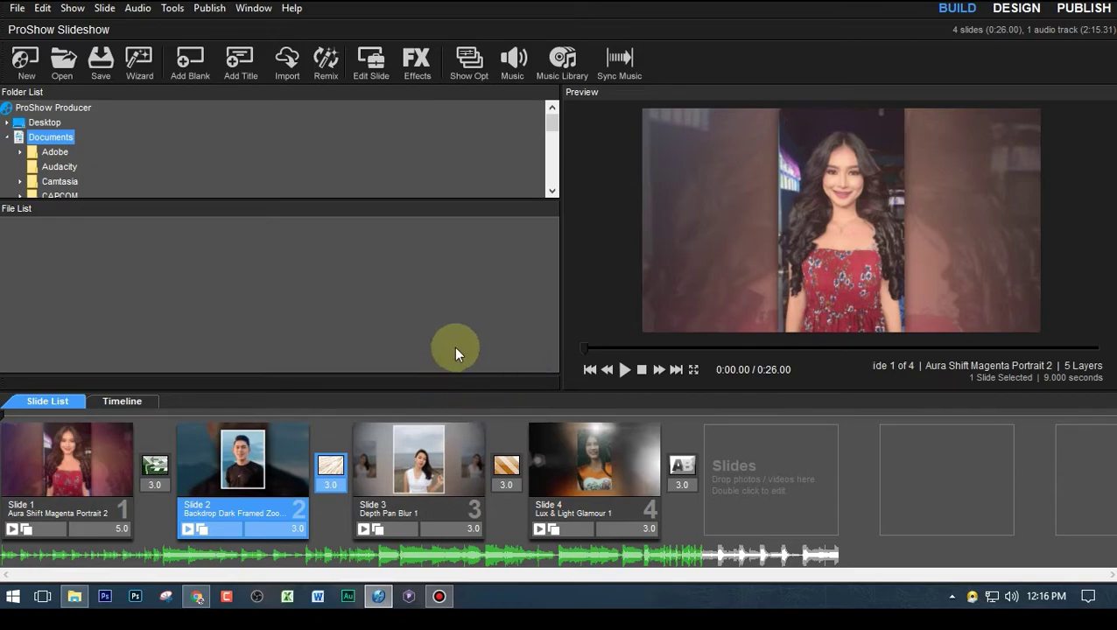
Switch to Publish and open Video for Web, Devices and Computers with MPEG-4 1080p
{"action": "left_click", "coordinate": [1086, 14]}
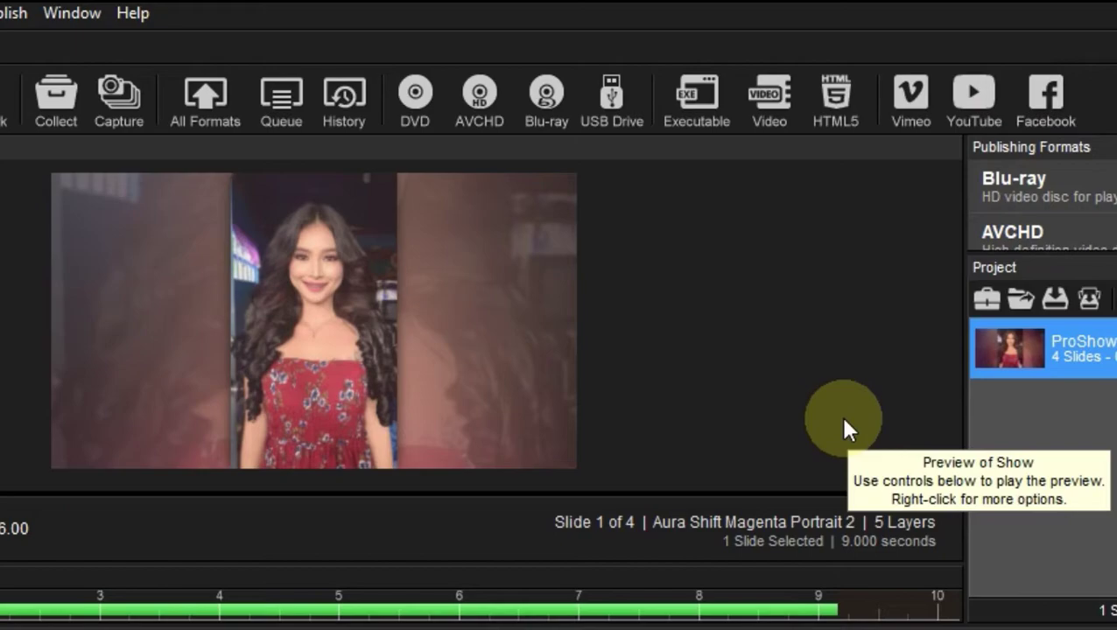
{"action": "left_click", "coordinate": [774, 103]}
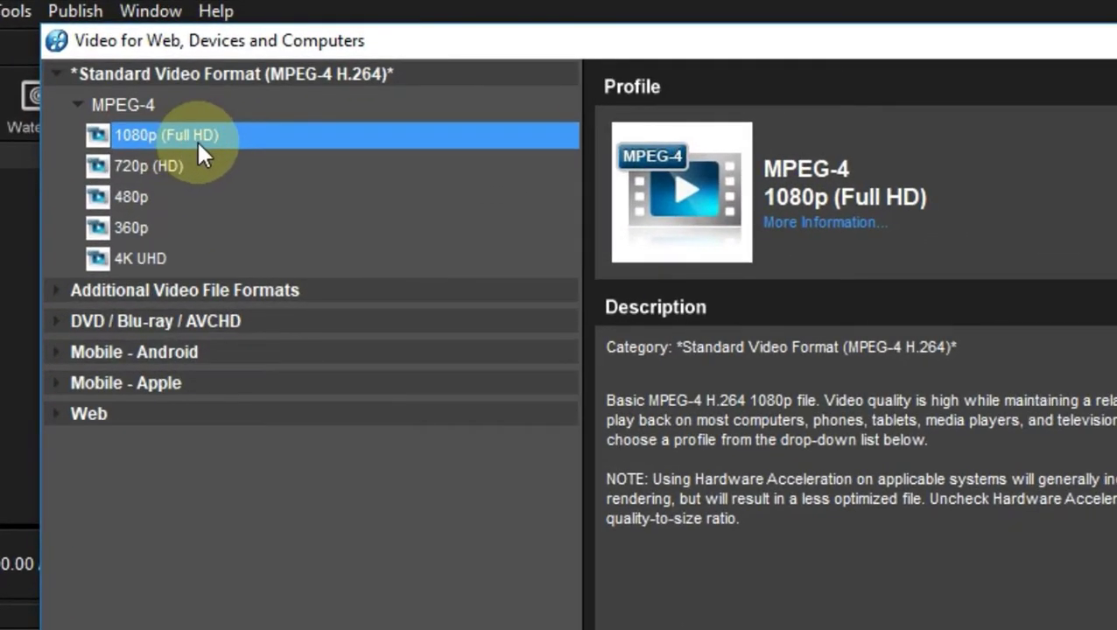
{"action": "left_click", "coordinate": [155, 170]}
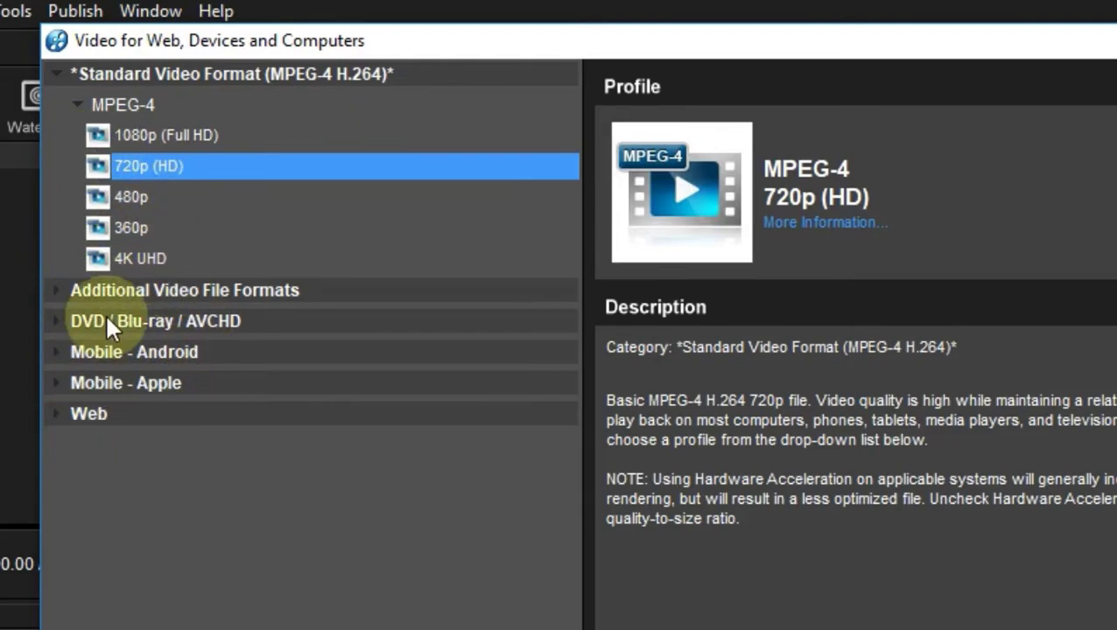
{"action": "left_click", "coordinate": [161, 138]}
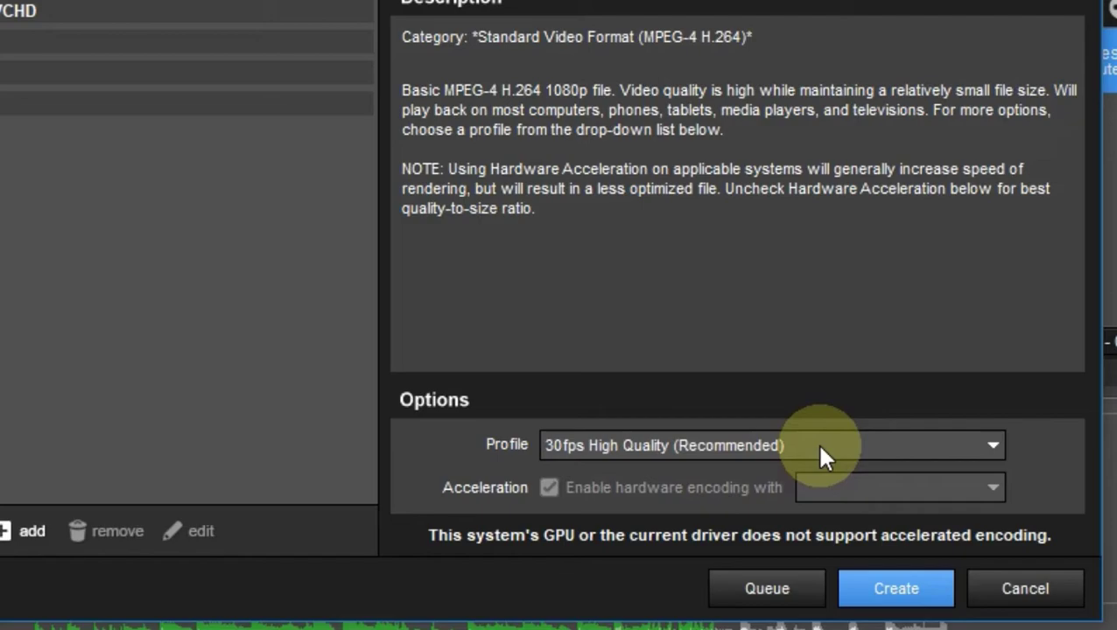
{"action": "left_click", "coordinate": [821, 449]}
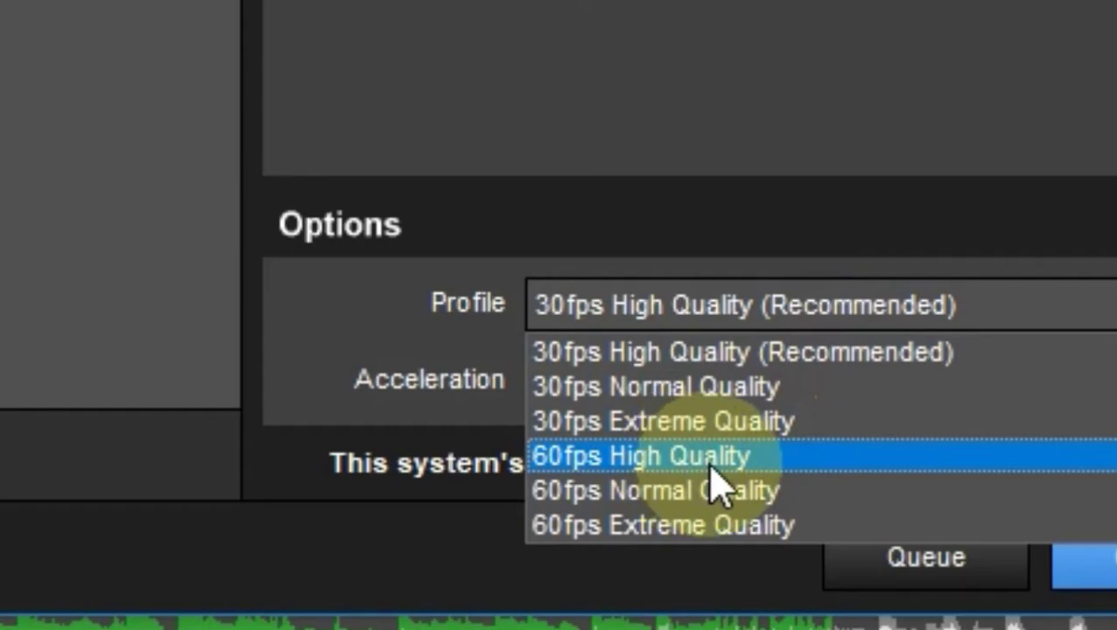
{"action": "left_click", "coordinate": [710, 461]}
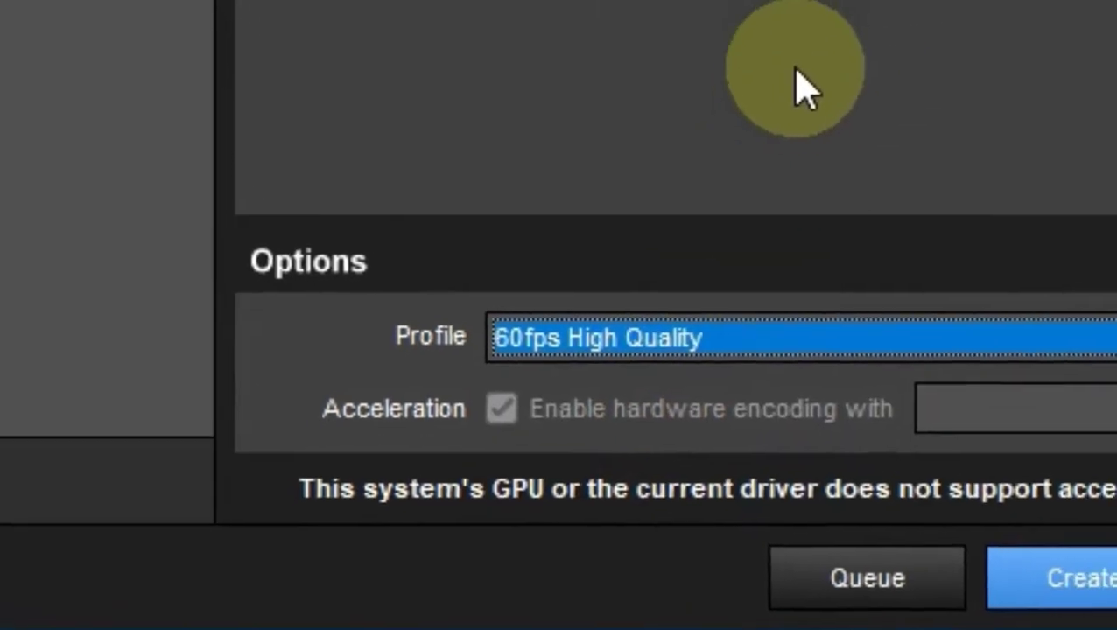
{"action": "left_click", "coordinate": [852, 28]}
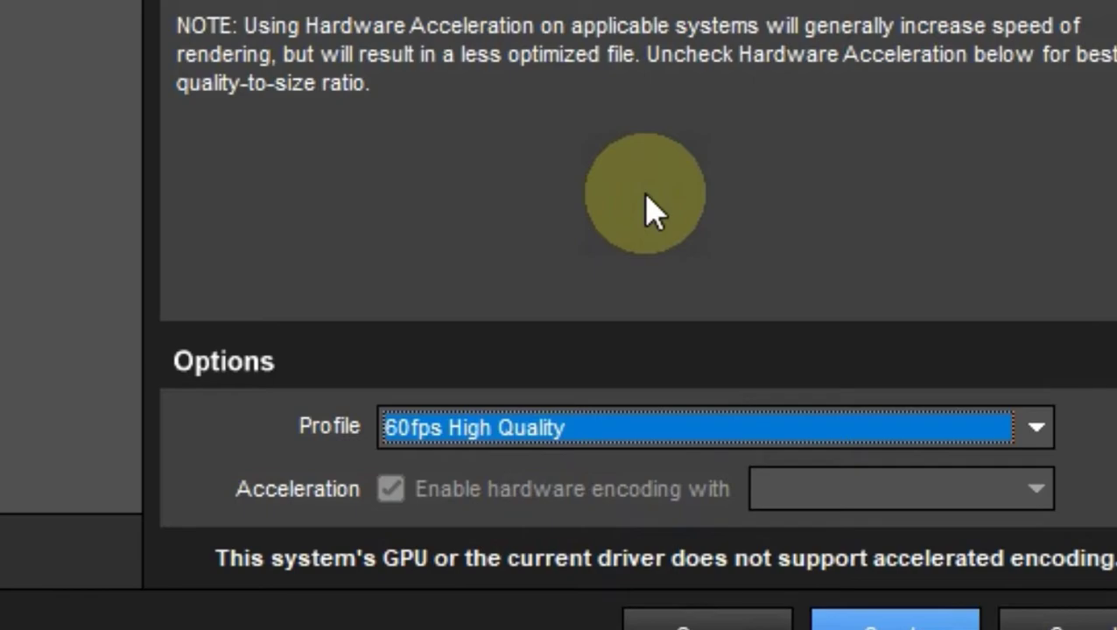
{"action": "left_click", "coordinate": [521, 438]}
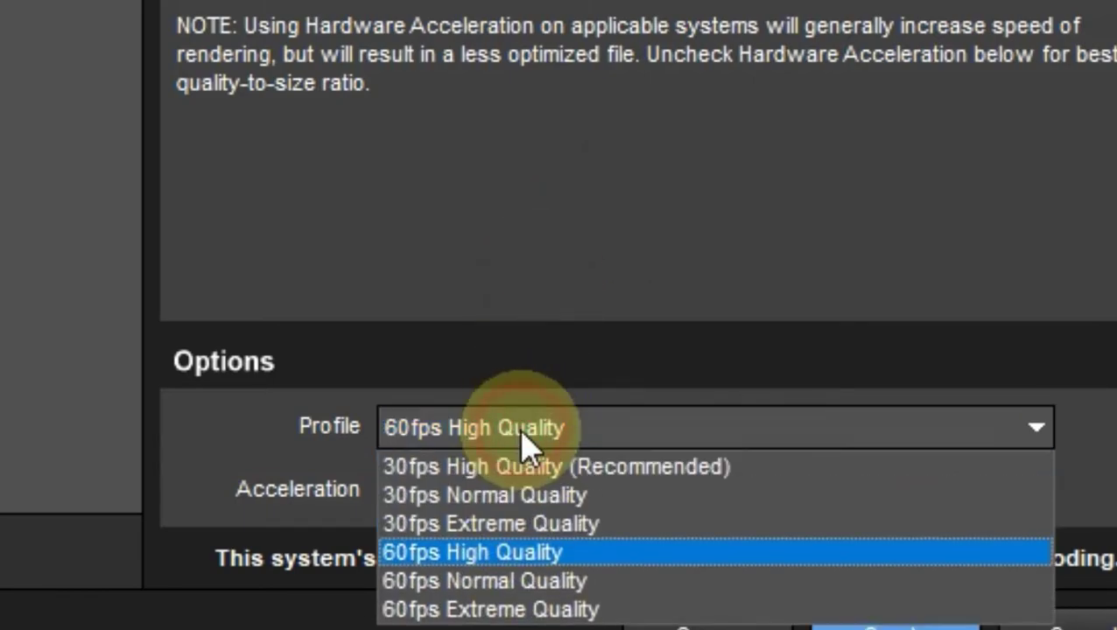
{"action": "left_click", "coordinate": [516, 466]}
{"action": "left_click", "coordinate": [593, 249]}
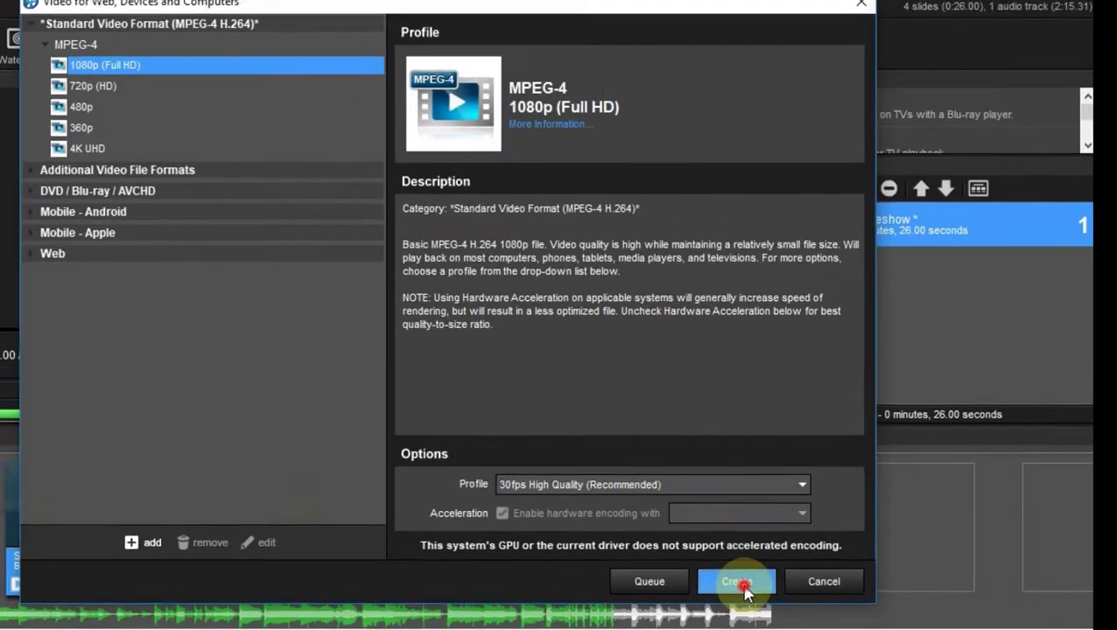
Start creating the video and name the .mp4 output file 'Testing' on the Desktop
{"action": "left_click", "coordinate": [844, 541]}
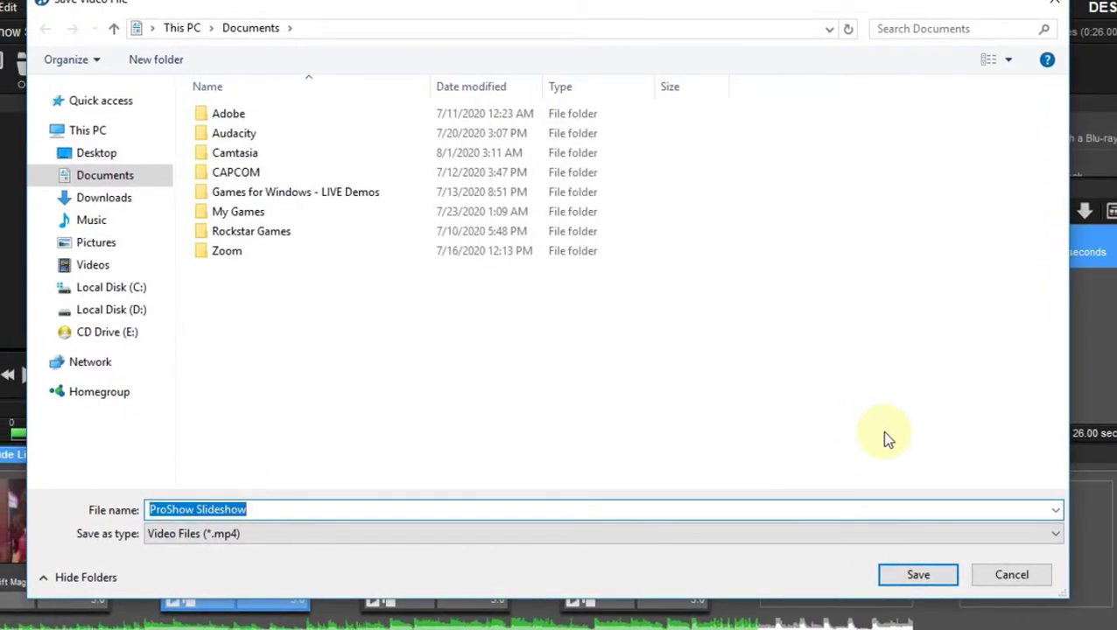
{"action": "left_click", "coordinate": [92, 152]}
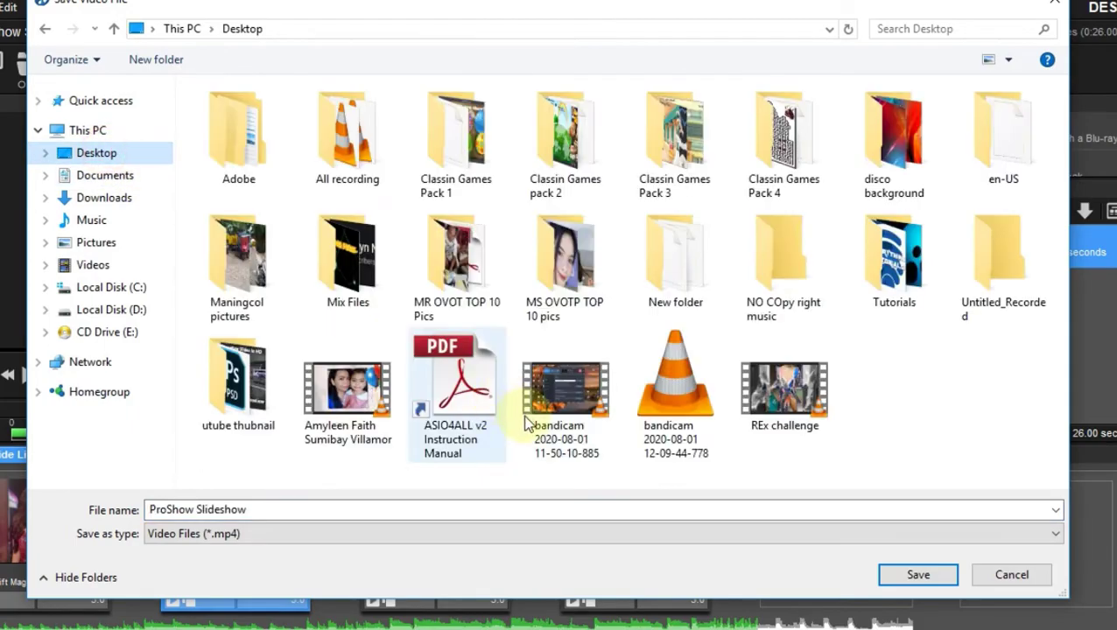
{"action": "left_click", "coordinate": [271, 509]}
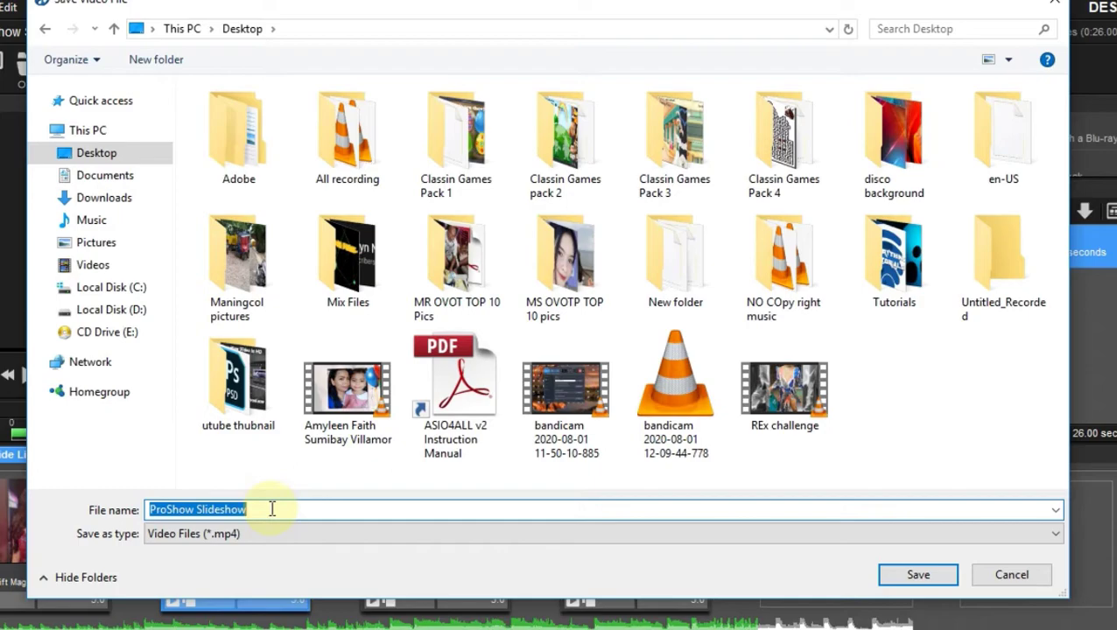
{"action": "type", "text": "Testum"}
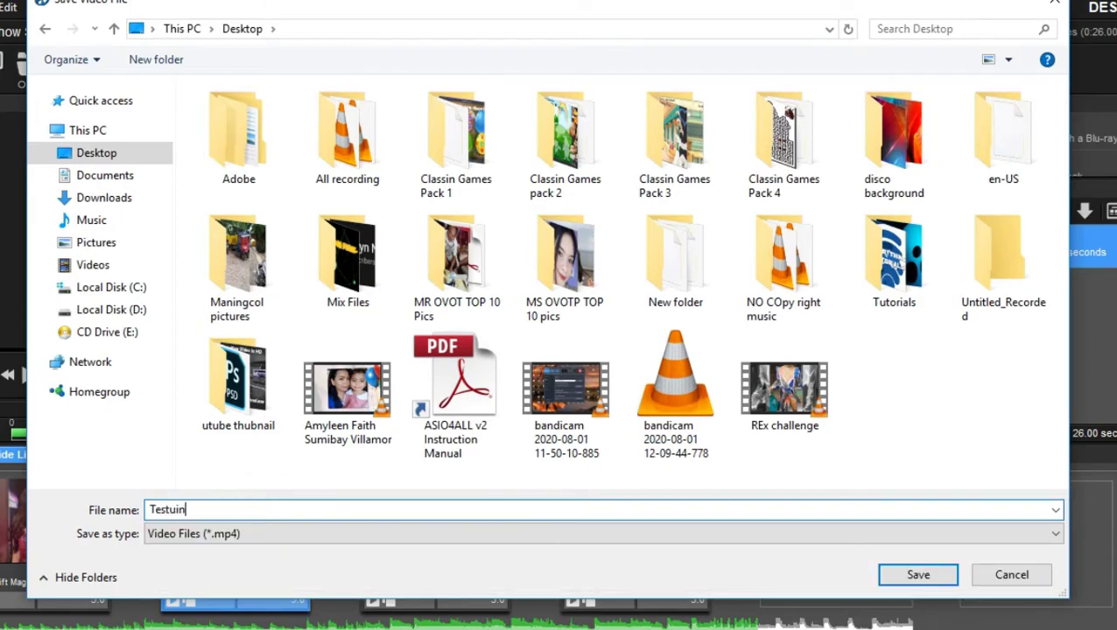
{"action": "key", "text": "BackSpace"}
{"action": "key", "text": "BackSpace"}
{"action": "type", "text": "ing"}
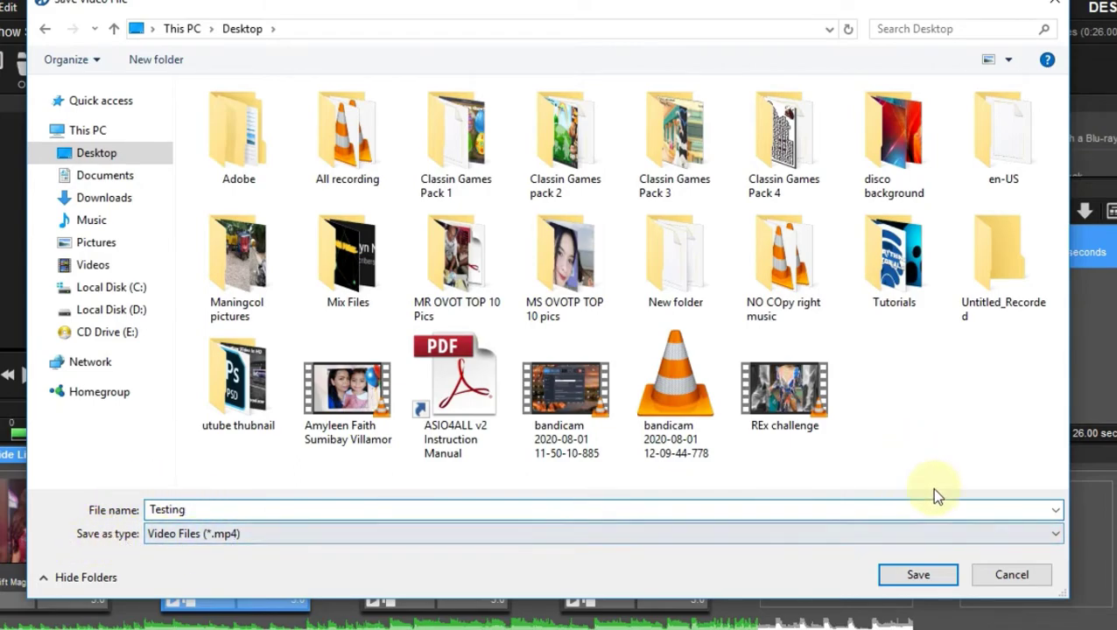
Save the Testing video and let ProShow encode it to completion
{"action": "left_click", "coordinate": [927, 578]}
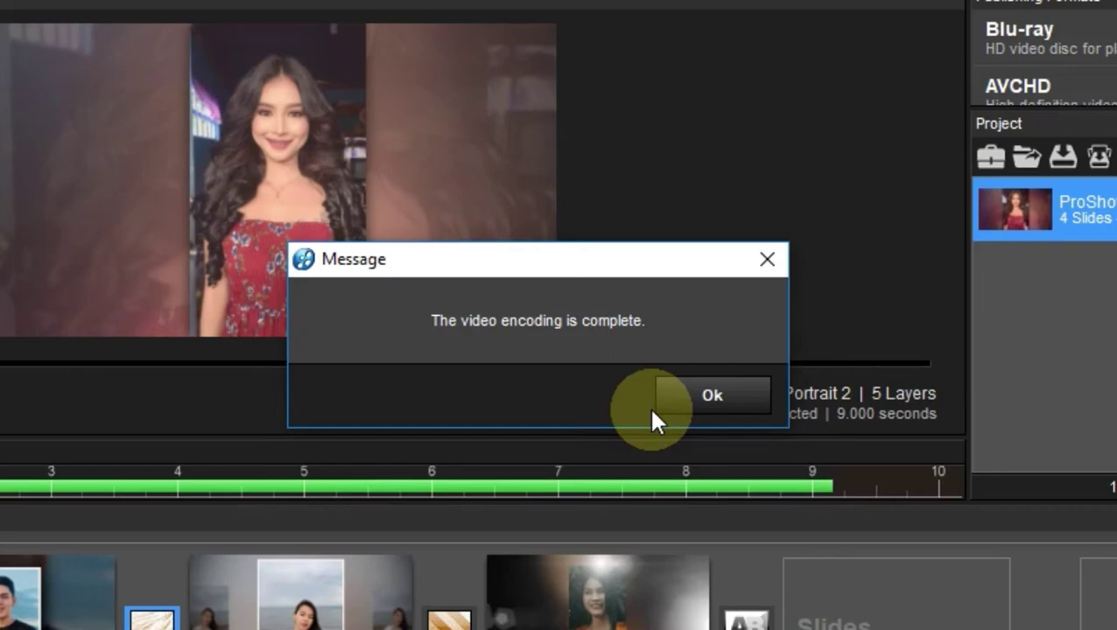
Acknowledge the encoding-complete message and minimize everything to reveal the desktop
{"action": "left_click", "coordinate": [677, 409]}
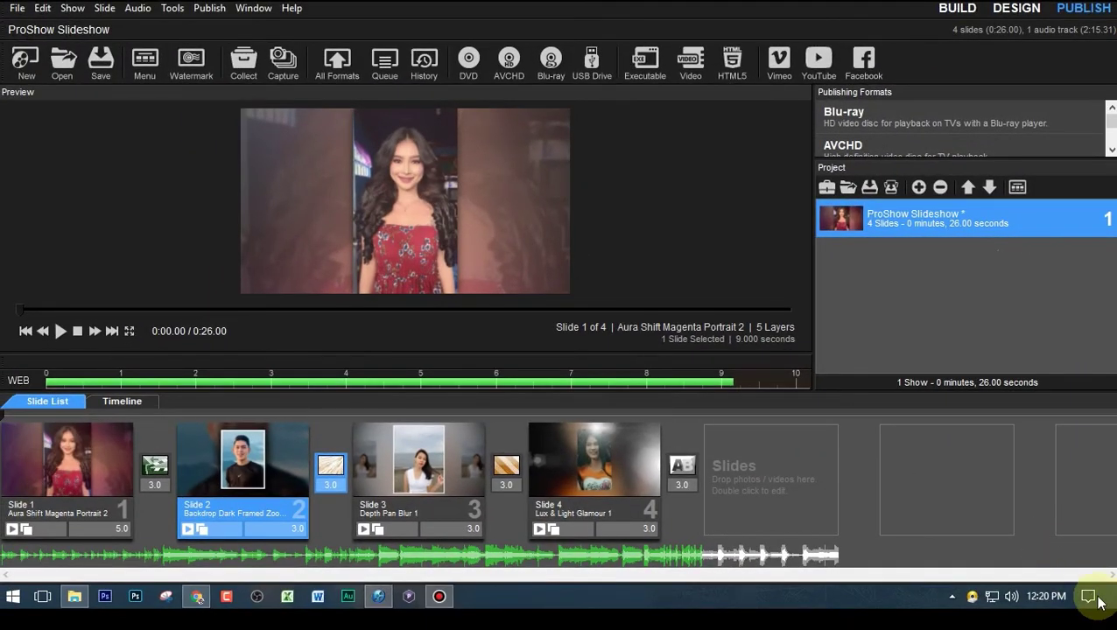
{"action": "left_click", "coordinate": [1113, 597]}
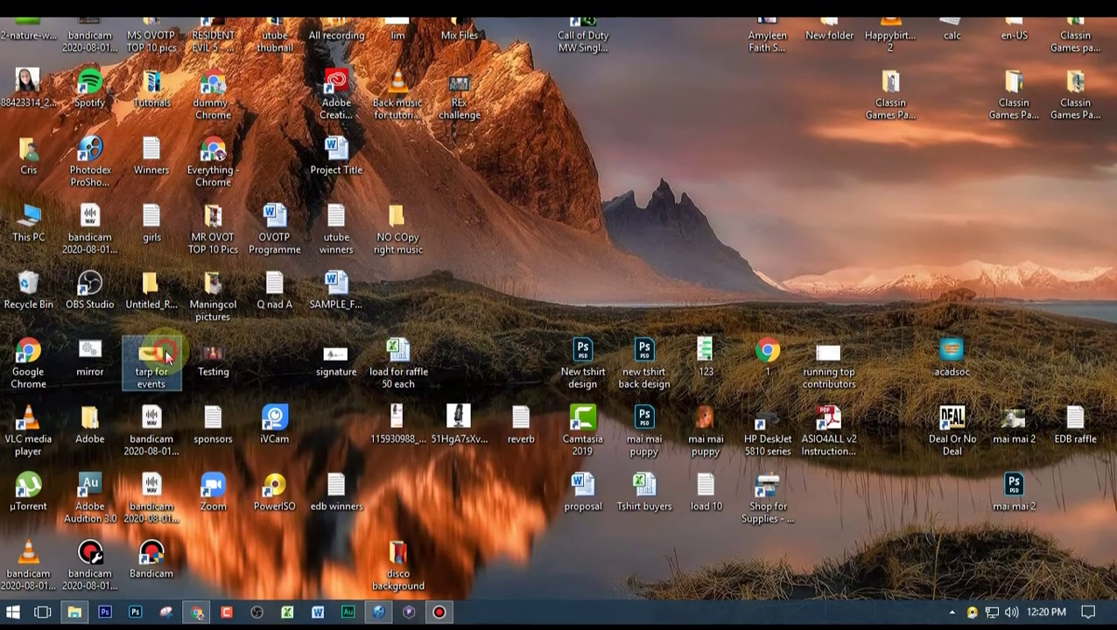
Play Testing.mp4 from the desktop in VLC and toggle looping during playback
{"action": "double_click", "coordinate": [213, 363]}
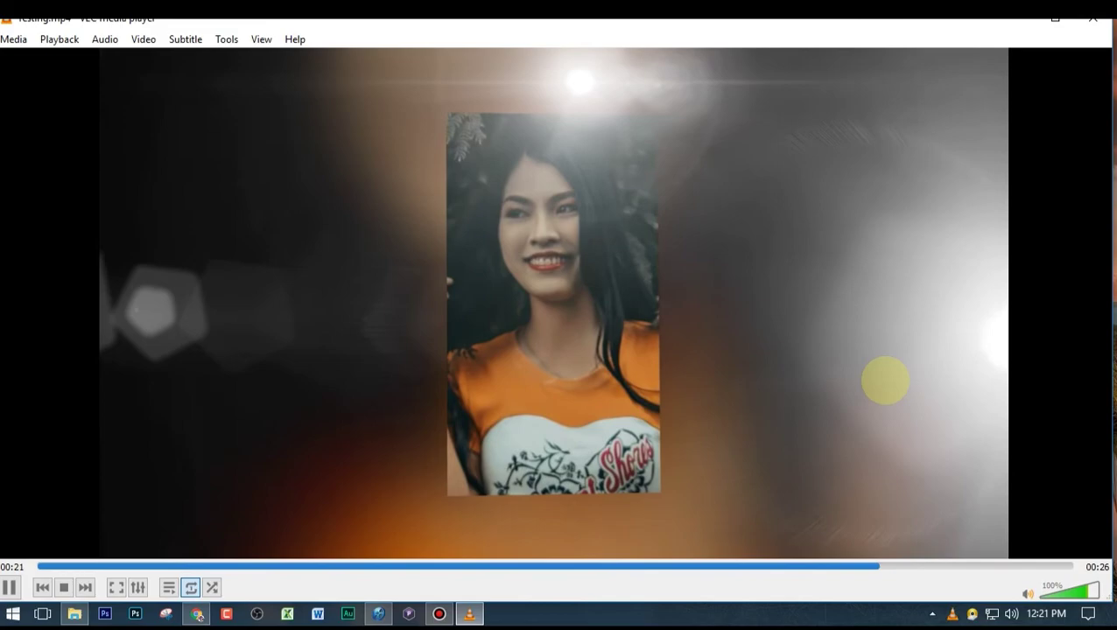
{"action": "left_click", "coordinate": [193, 588]}
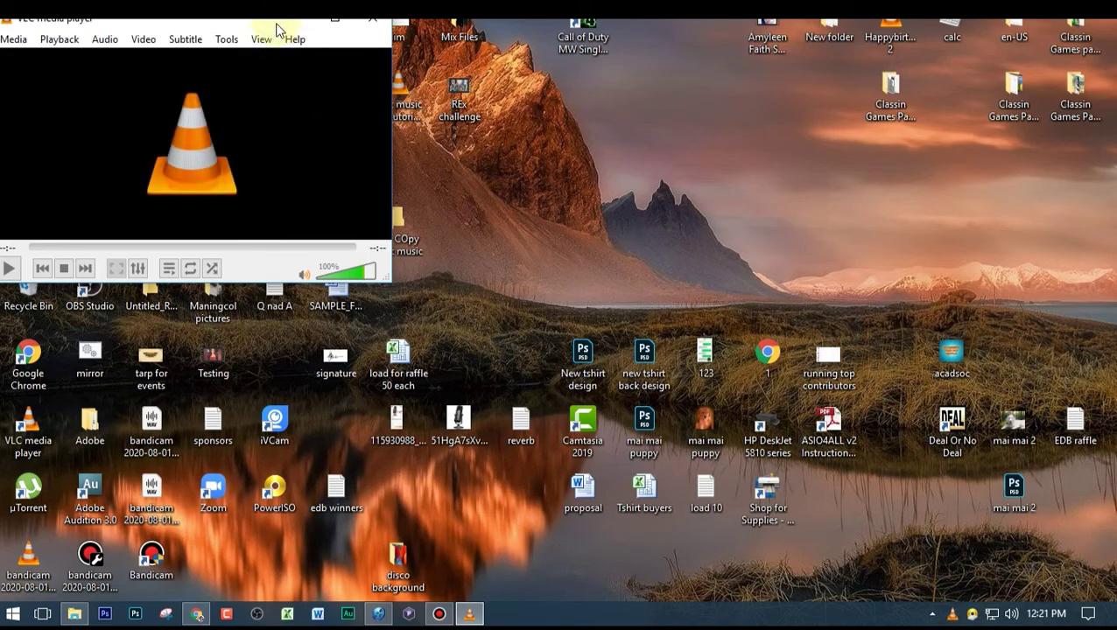
Move the VLC window toward the screen centre and close the player
{"action": "left_click_drag", "start_coordinate": [264, 25], "coordinate": [441, 149]}
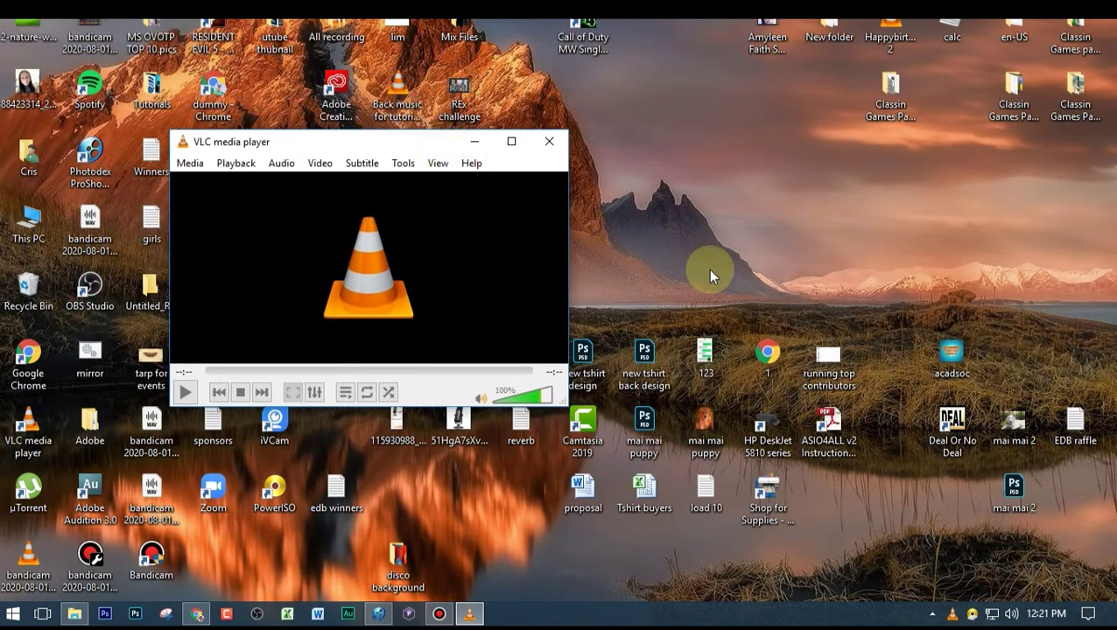
{"action": "left_click", "coordinate": [549, 141]}
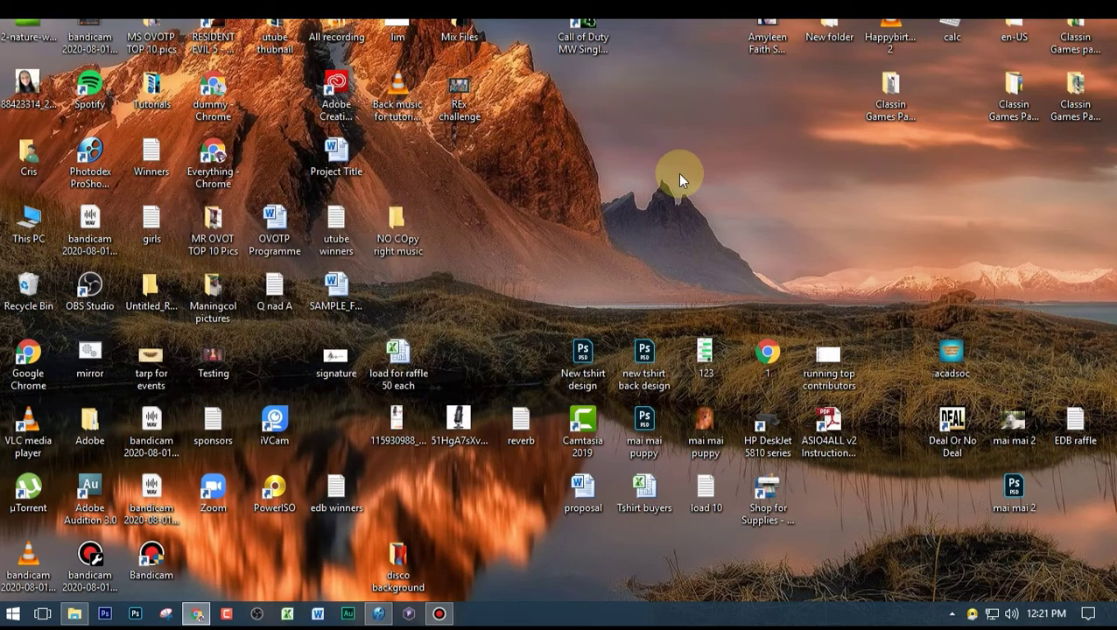